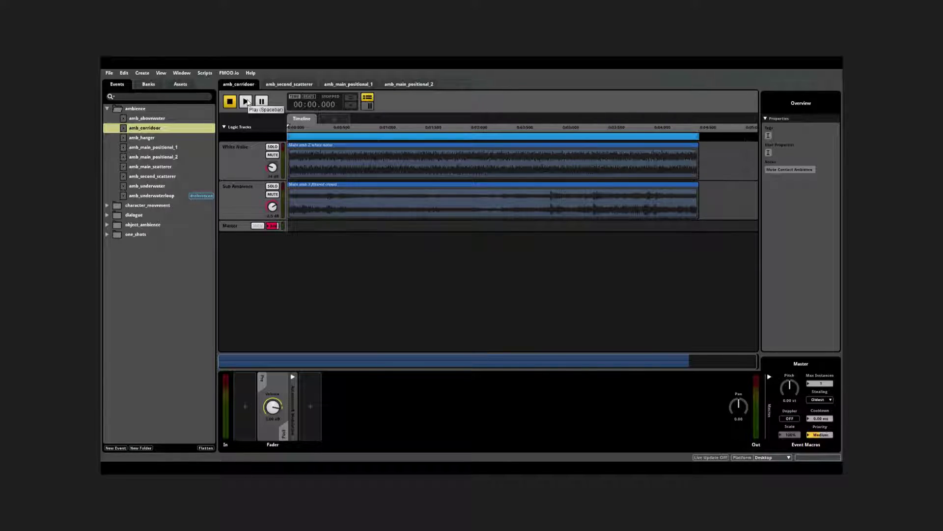
# Step: Play amb_corridor, audition amb_second_scatterer, then switch to the amb_main_positional_1 event
pyautogui.click(246, 101)
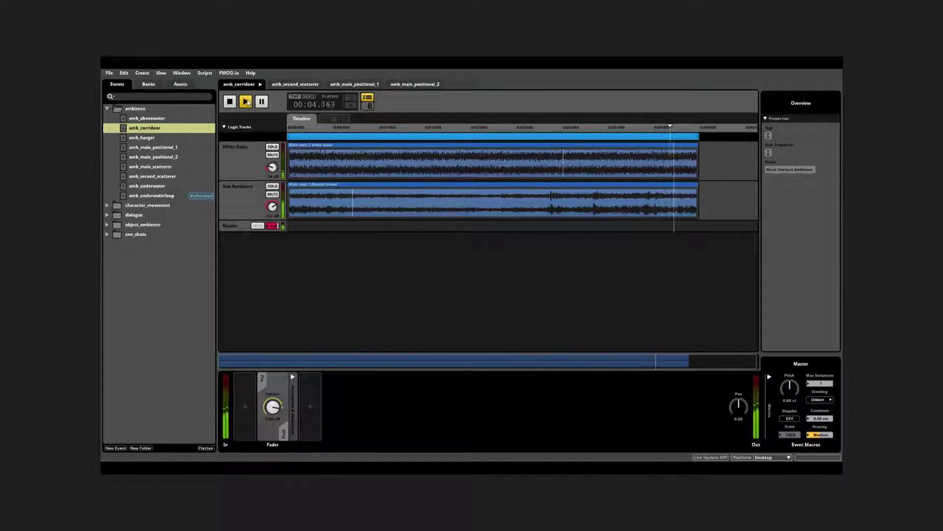
pyautogui.click(297, 84)
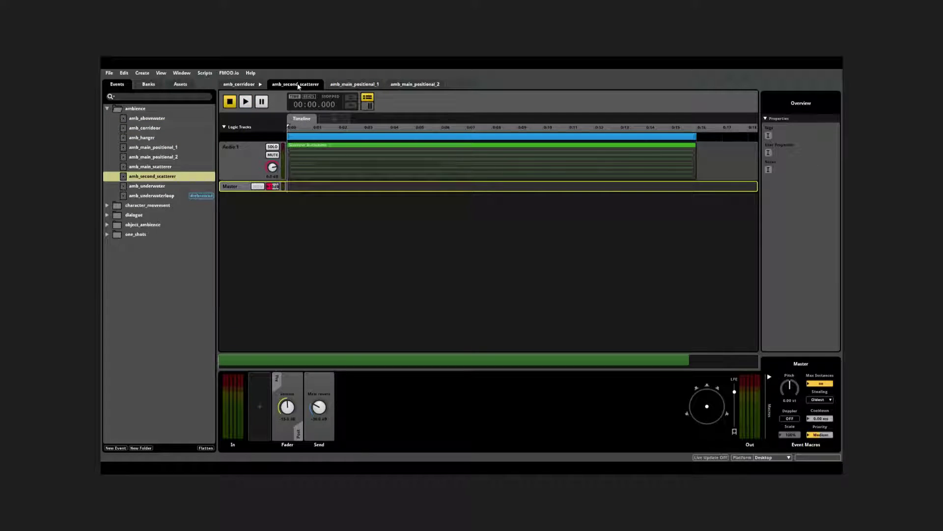
pyautogui.click(245, 105)
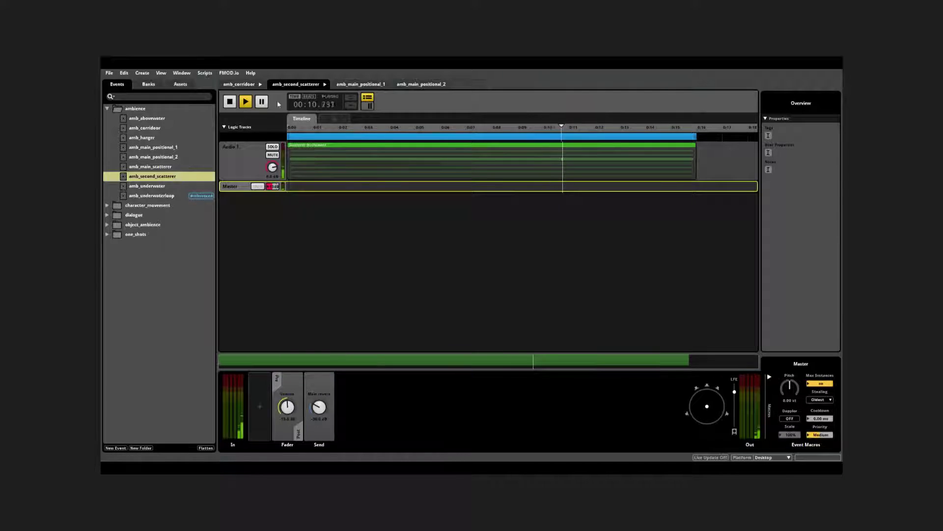
pyautogui.click(355, 85)
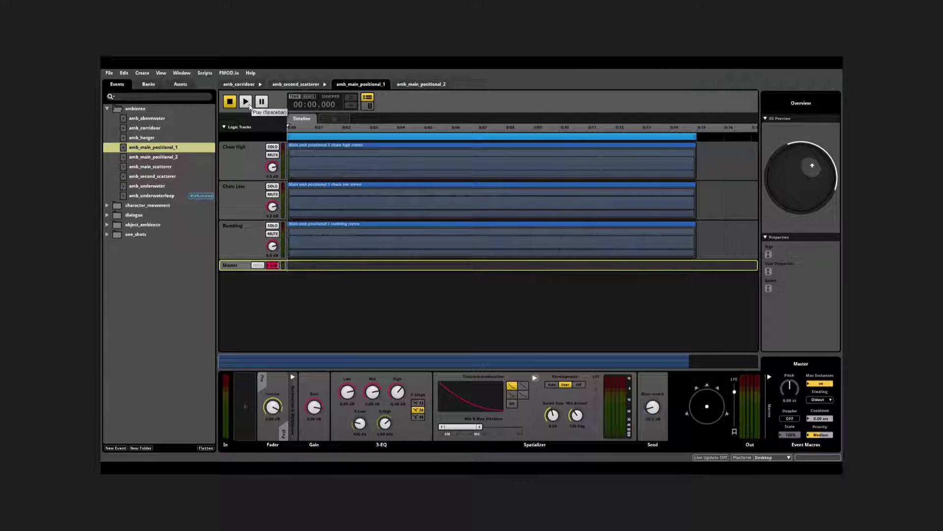
# Step: Play amb_main_positional_1 while moving its 3D Preview emitter, then move amb_main_positional_2's emitter upper right
pyautogui.press('space')
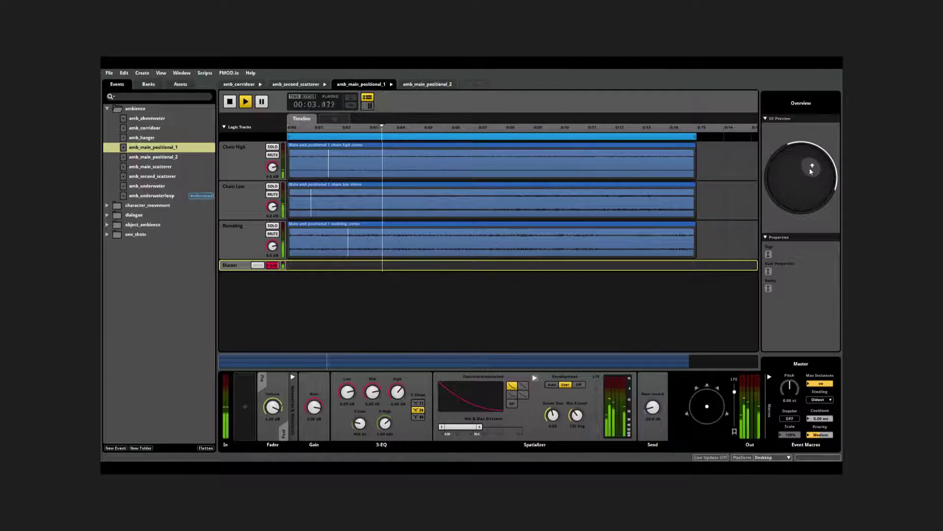
pyautogui.moveTo(811, 172); pyautogui.dragTo(784, 166)
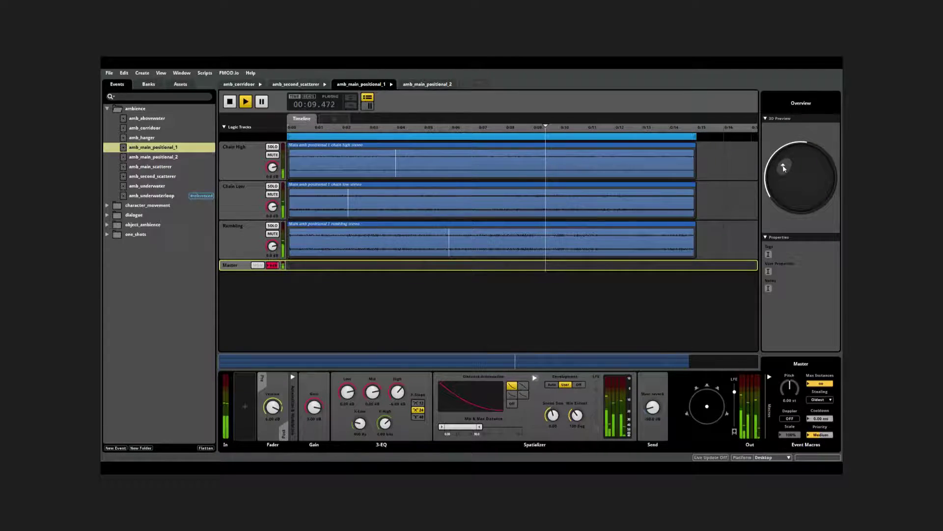
pyautogui.click(428, 84)
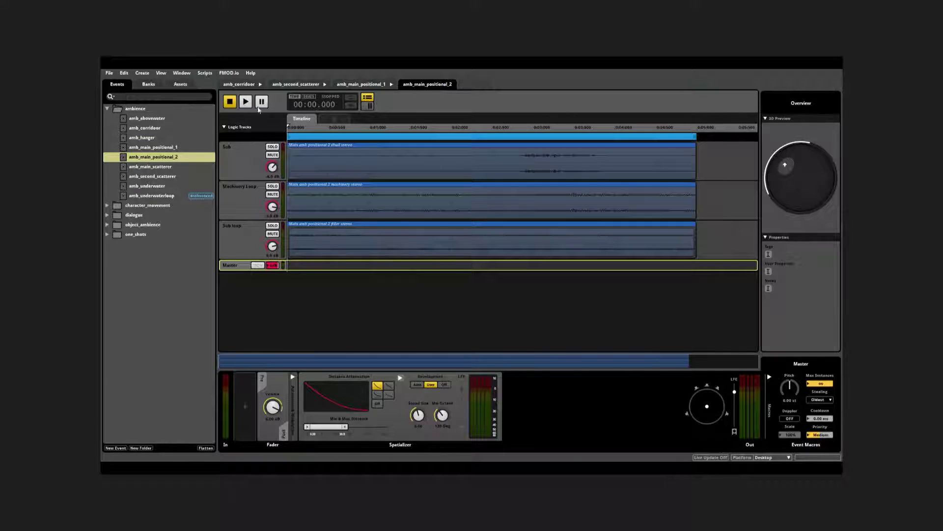
pyautogui.moveTo(808, 170); pyautogui.dragTo(816, 164)
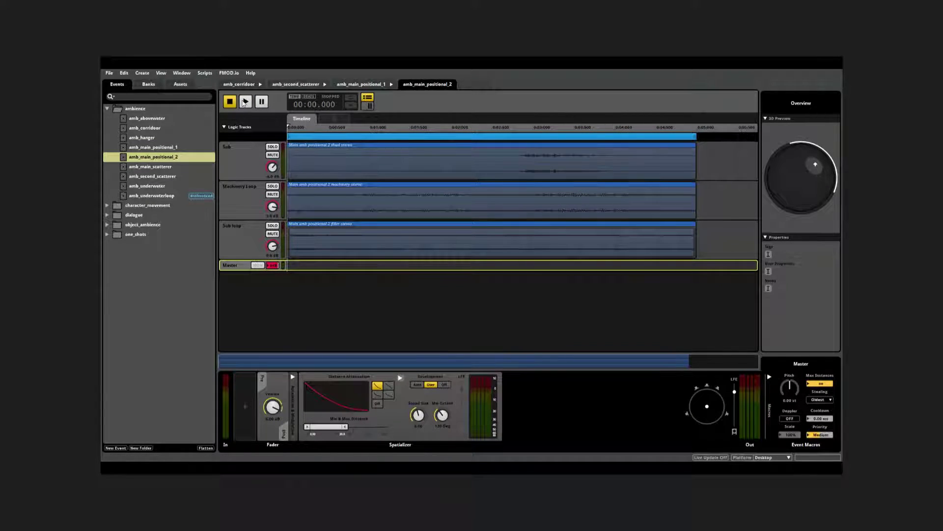
# Step: Start playback of the amb_main_positional_2 event
pyautogui.click(245, 102)
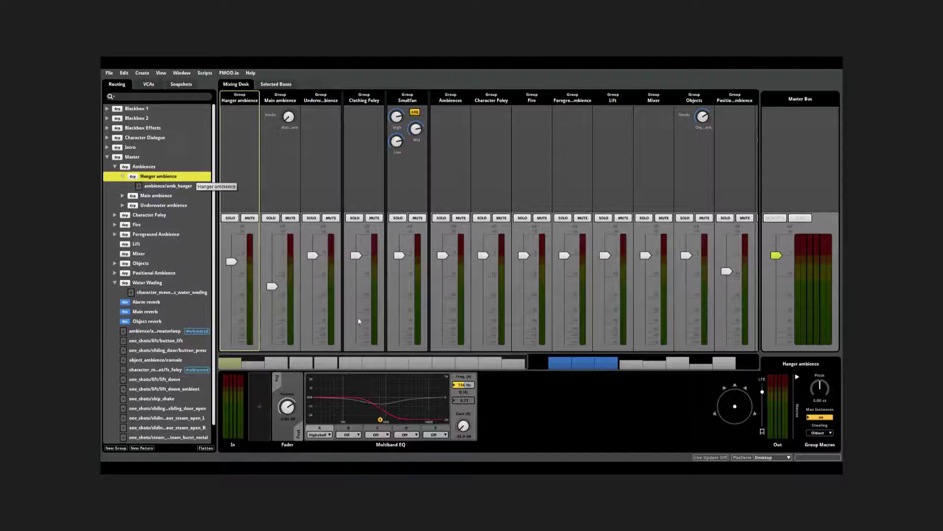
# Step: Select Hanger ambience's Multiband EQ and open the HangerEQ snapshot from the snapshot list
pyautogui.click(472, 415)
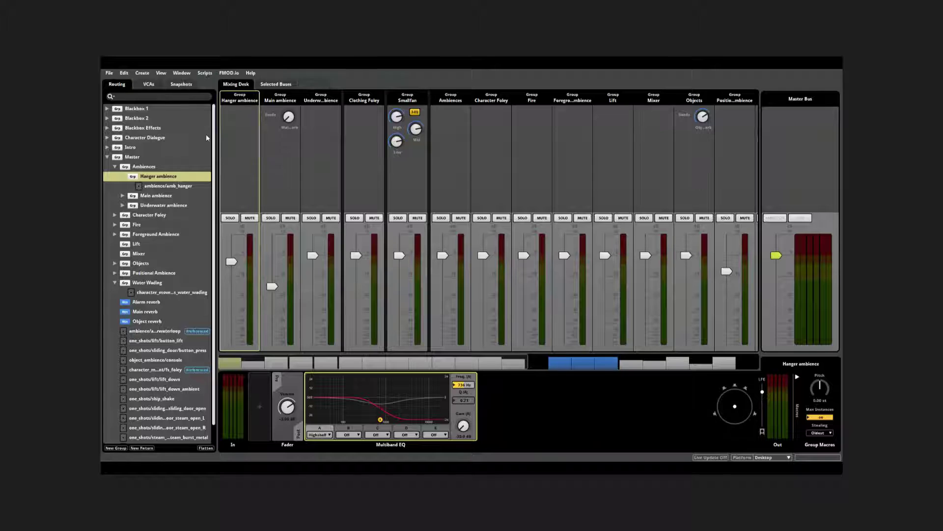
pyautogui.click(182, 84)
pyautogui.click(167, 119)
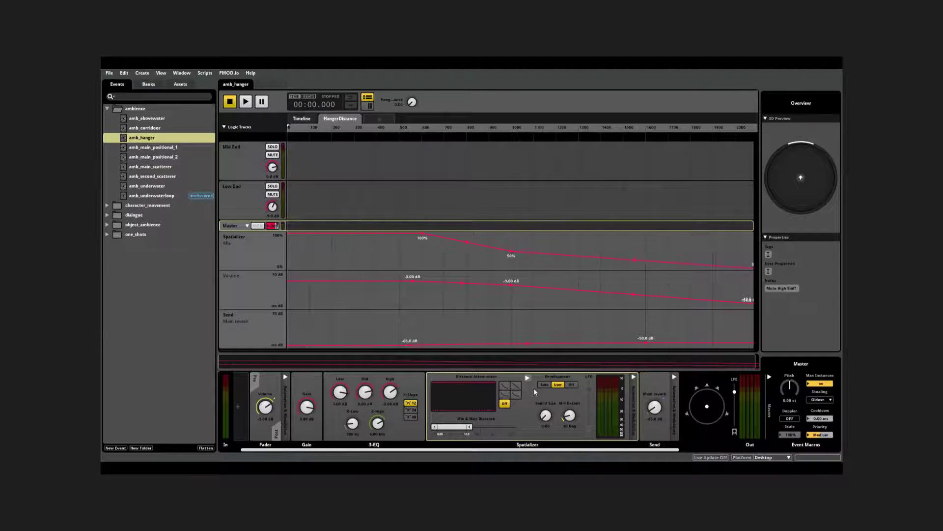
# Step: Show the Spatializer's Pan Override settings and select the Spatializer Mix automation curve
pyautogui.click(527, 378)
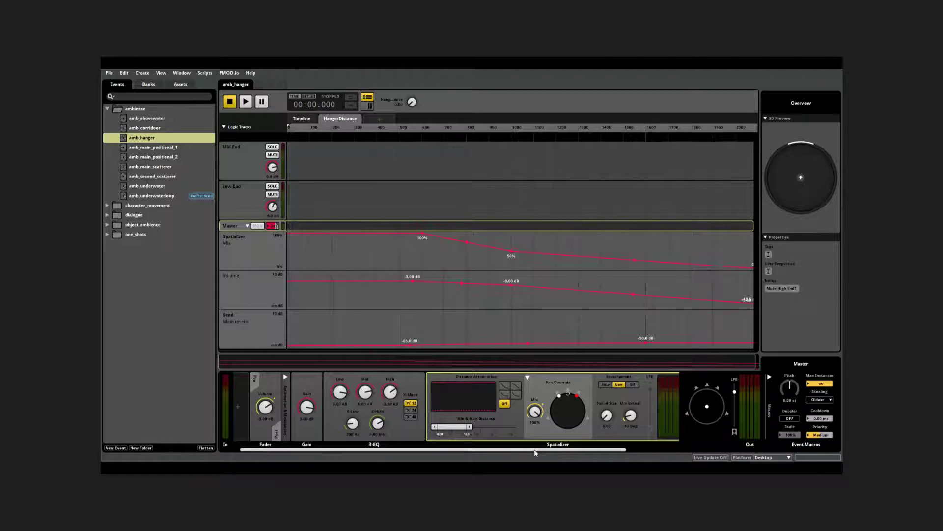
pyautogui.moveTo(535, 450); pyautogui.dragTo(589, 449)
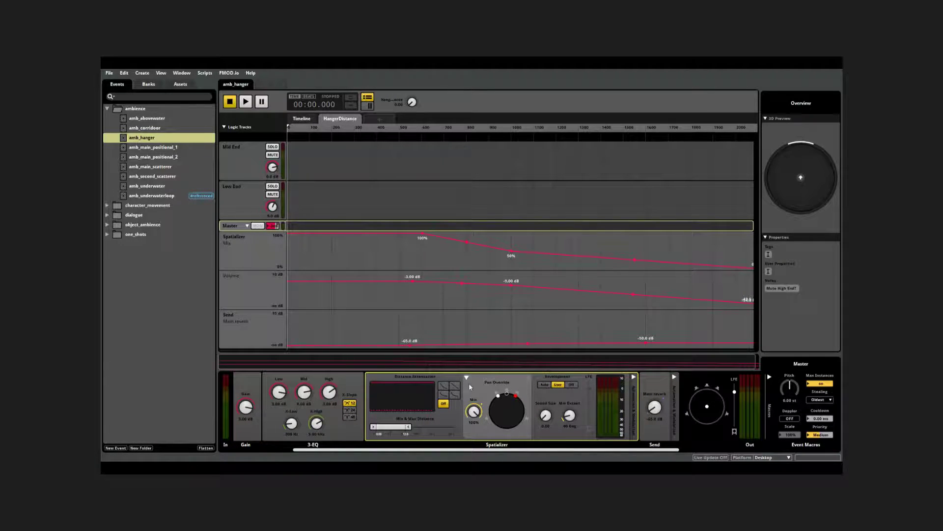
pyautogui.click(256, 257)
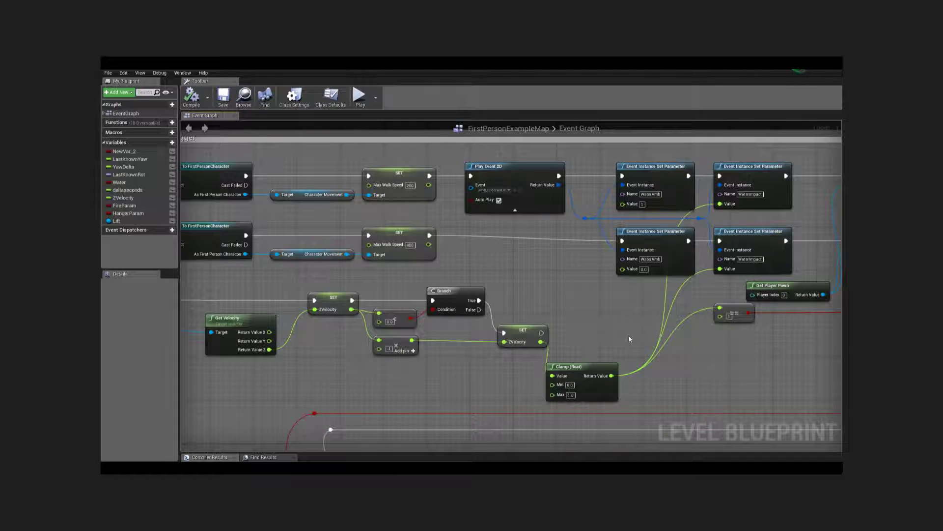
# Step: Inspect the four Event Instance Set Parameter nodes in the Level Blueprint
pyautogui.click(686, 241)
pyautogui.keyDown('ctrl'); pyautogui.click(687, 203); pyautogui.keyUp('ctrl')
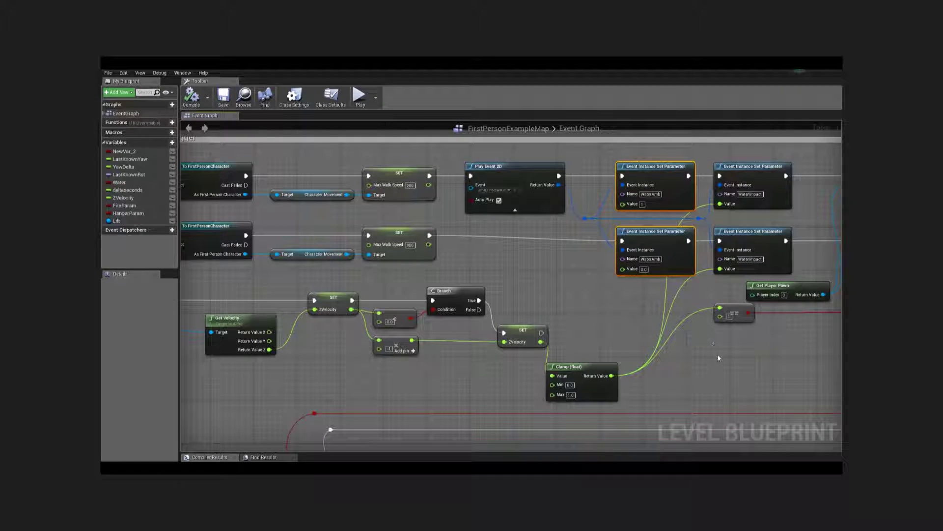
pyautogui.moveTo(727, 358); pyautogui.dragTo(684, 355, button='right')
pyautogui.click(680, 257)
pyautogui.keyDown('ctrl'); pyautogui.click(673, 194); pyautogui.keyUp('ctrl')
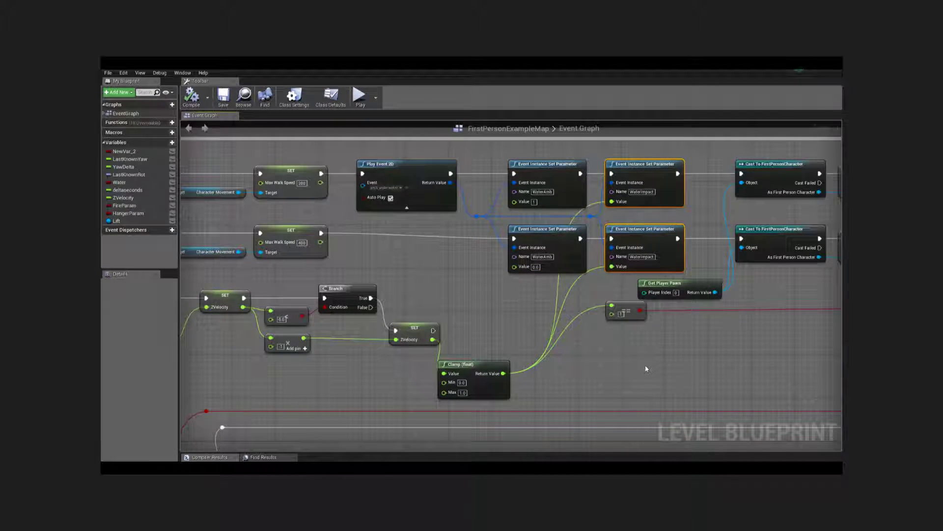
pyautogui.click(594, 379)
# Step: Review the Get Velocity, Clamp, Branch and Multiply nodes driving those parameters
pyautogui.moveTo(368, 378); pyautogui.dragTo(441, 359, button='right')
pyautogui.click(319, 319)
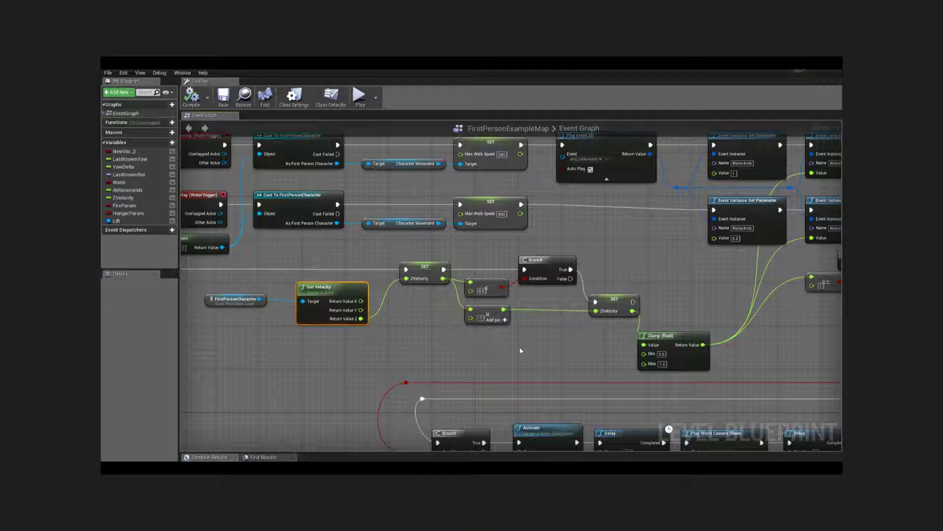
pyautogui.click(661, 338)
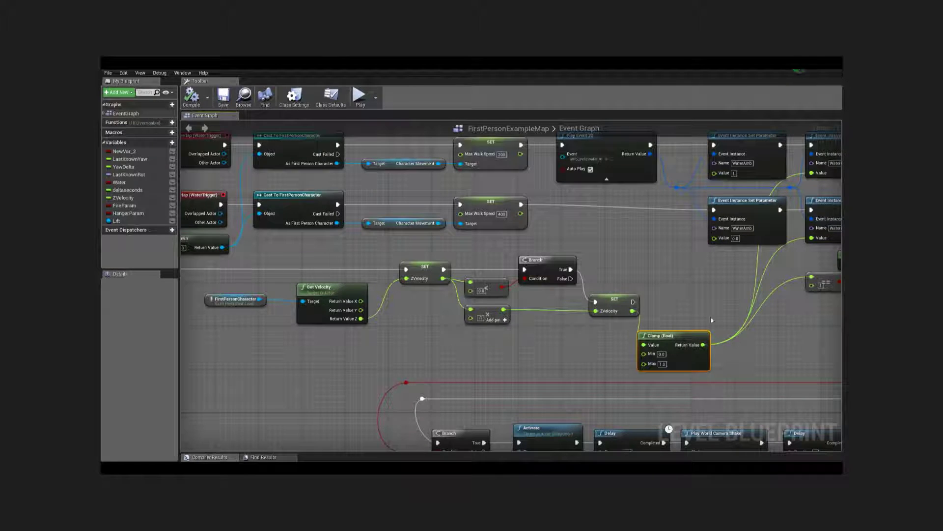
pyautogui.click(571, 264)
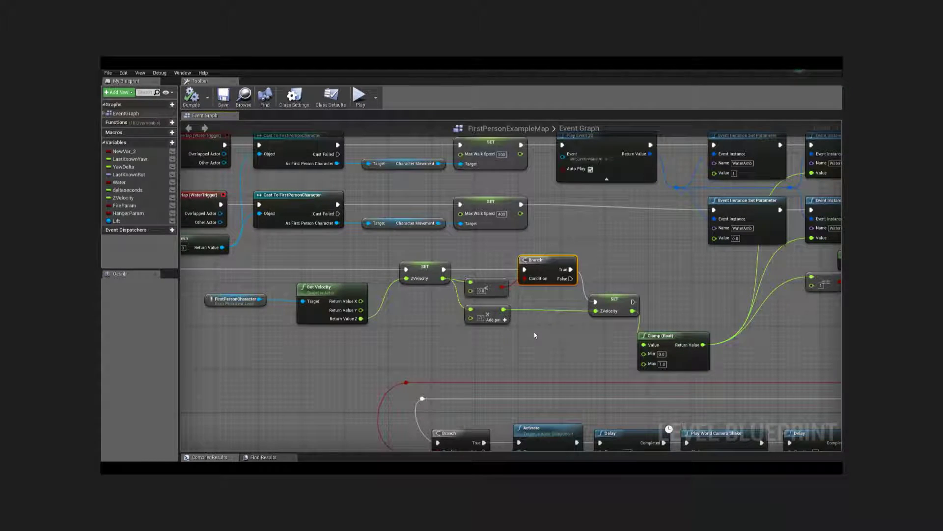
pyautogui.click(495, 315)
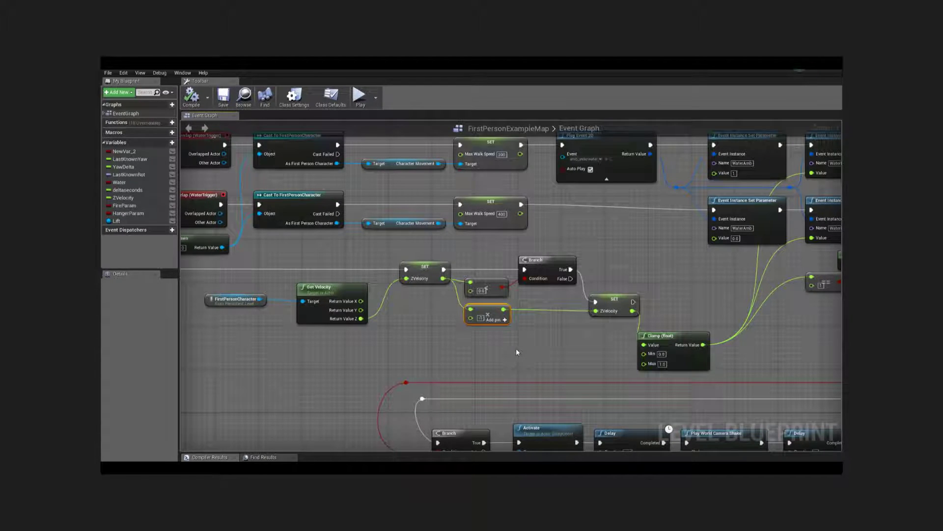
pyautogui.click(516, 352)
pyautogui.scroll(-3, 516, 352)
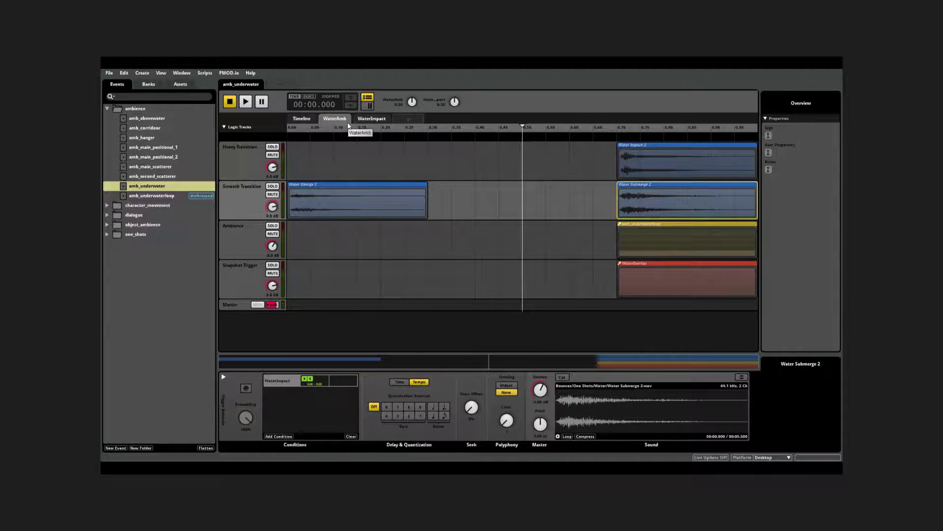
pyautogui.click(661, 164)
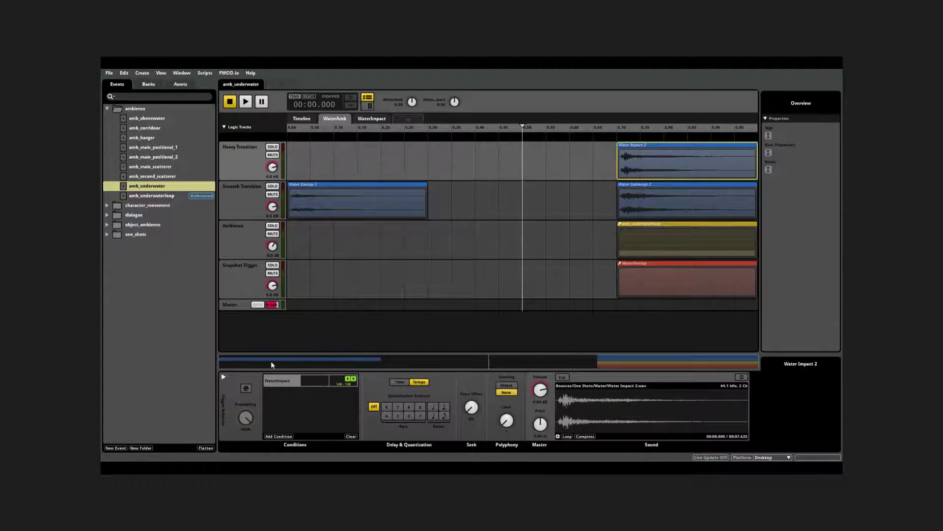
pyautogui.click(644, 198)
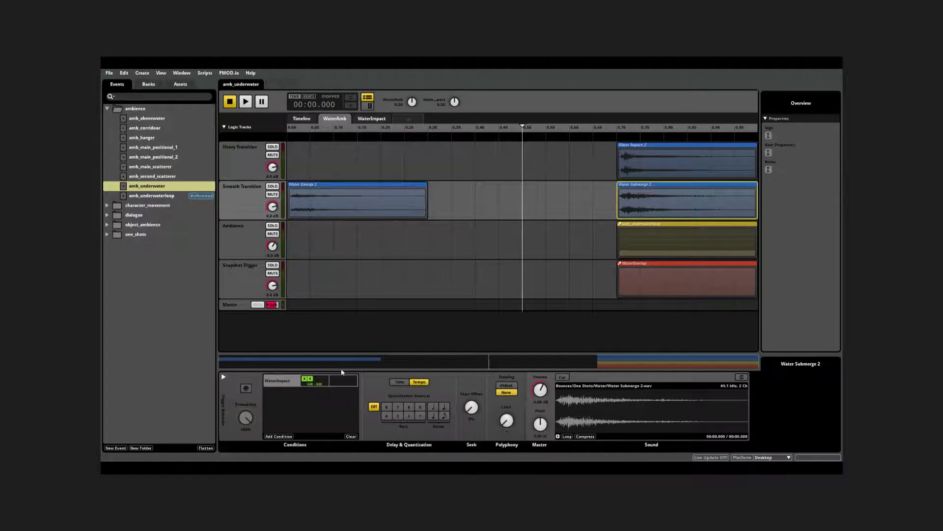
pyautogui.click(689, 281)
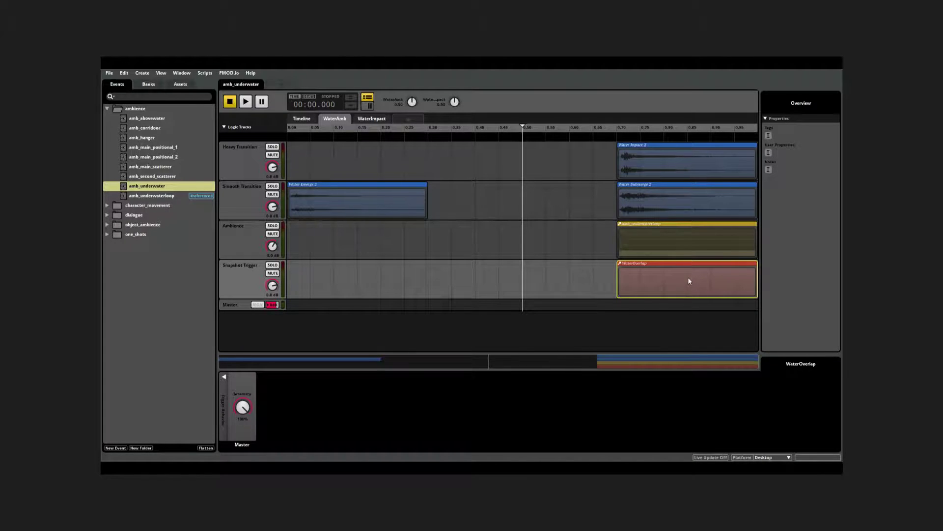
# Step: Open the nested amb_underwaterloop event on Ambience, then return to amb_underwater
pyautogui.click(695, 243)
pyautogui.doubleClick(695, 244)
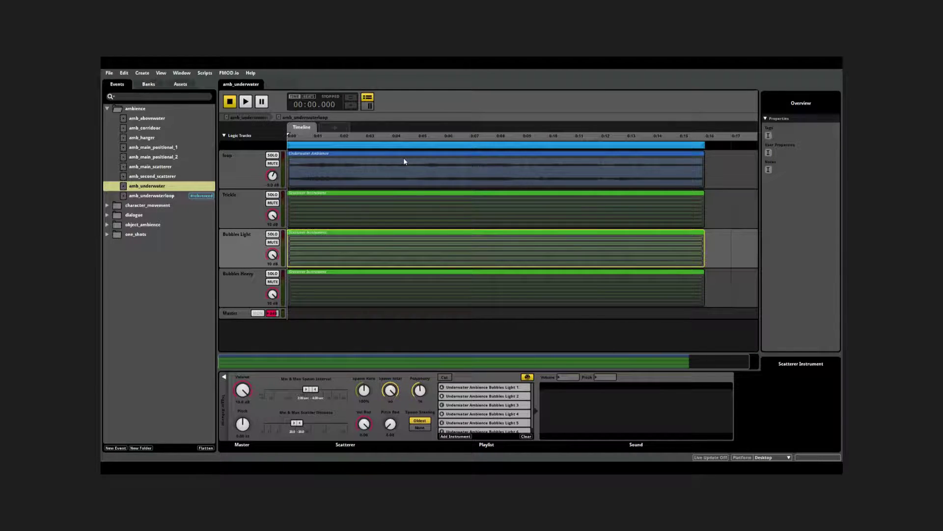
pyautogui.click(249, 117)
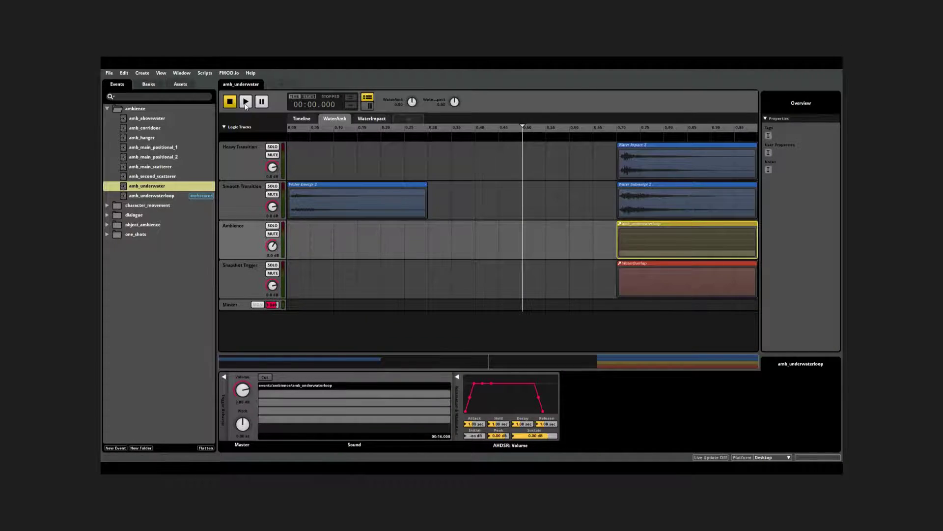
# Step: Play amb_underwater with WaterImpact and WaterAmb both set to 1
pyautogui.press('space')
pyautogui.write('1')
pyautogui.press('Return')
pyautogui.write('1')
pyautogui.press('Return')
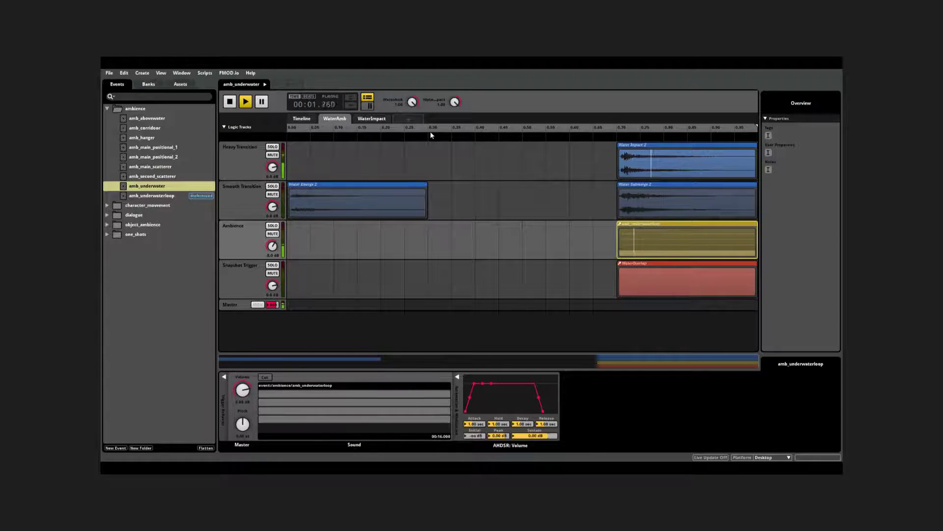
# Step: Flip WaterAmb to 0, 1, then 0, with WaterImpact at 0, to hear surface and submerge
pyautogui.doubleClick(397, 104)
pyautogui.write('0')
pyautogui.press('Return')
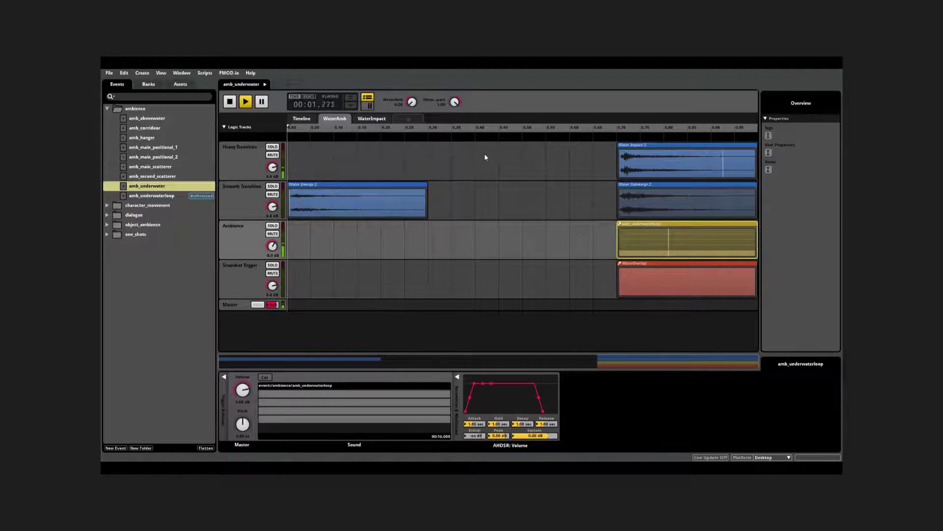
pyautogui.moveTo(454, 102); pyautogui.dragTo(462, 138)
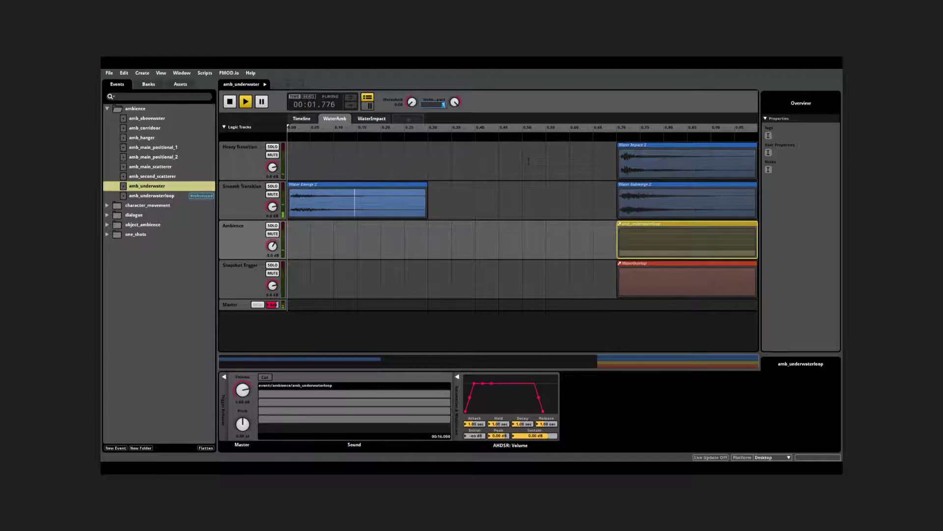
pyautogui.doubleClick(398, 105)
pyautogui.write('1')
pyautogui.press('Return')
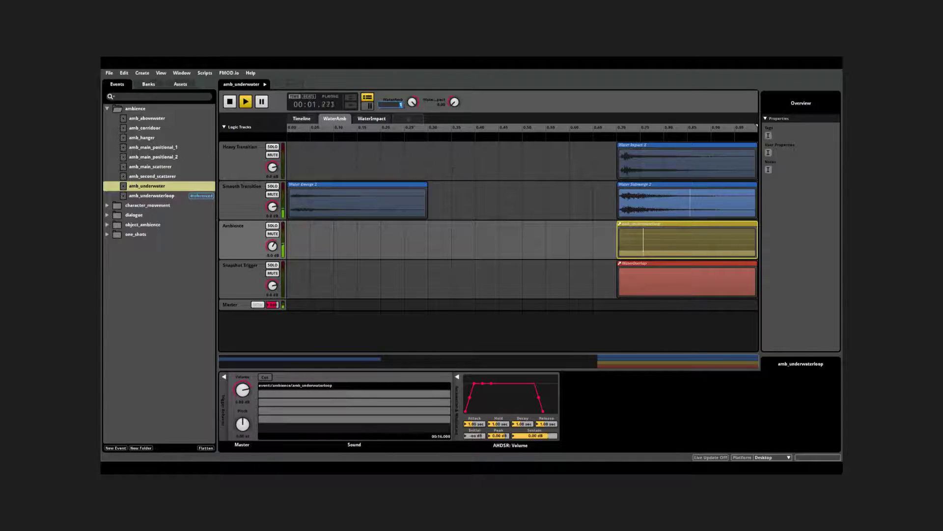
pyautogui.write('0')
pyautogui.press('Return')
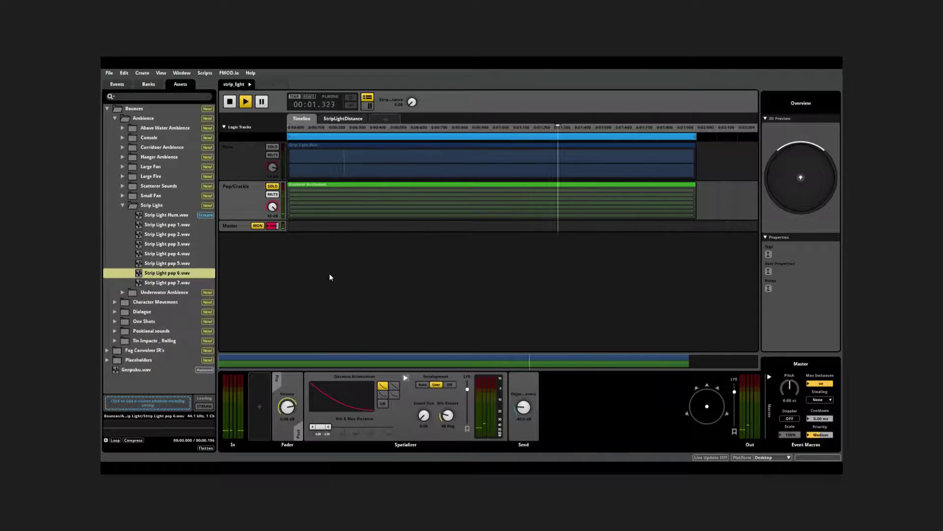
# Step: Solo Hum, check the Pop/Crackle sidechain's Connect To Effect target, then view Hum's effect chain
pyautogui.click(273, 147)
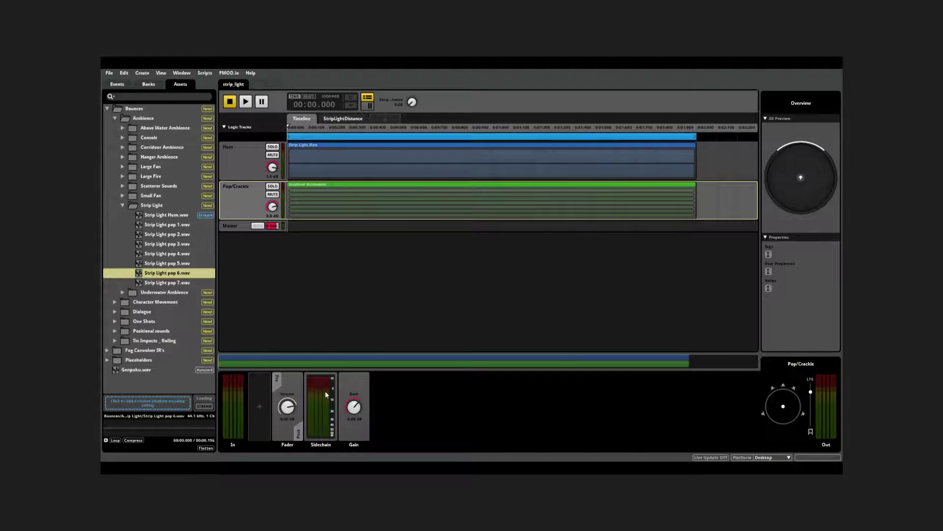
pyautogui.rightClick(325, 394)
pyautogui.moveTo(381, 306)
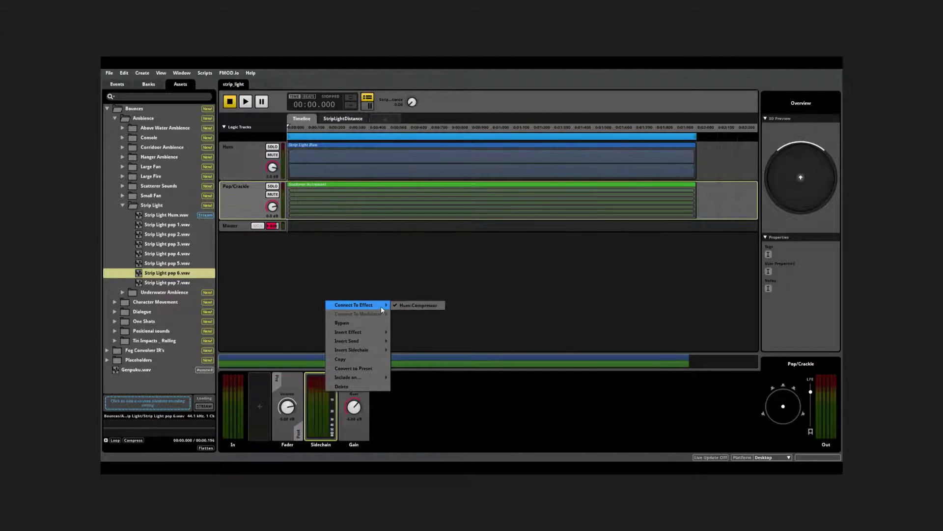
pyautogui.click(418, 305)
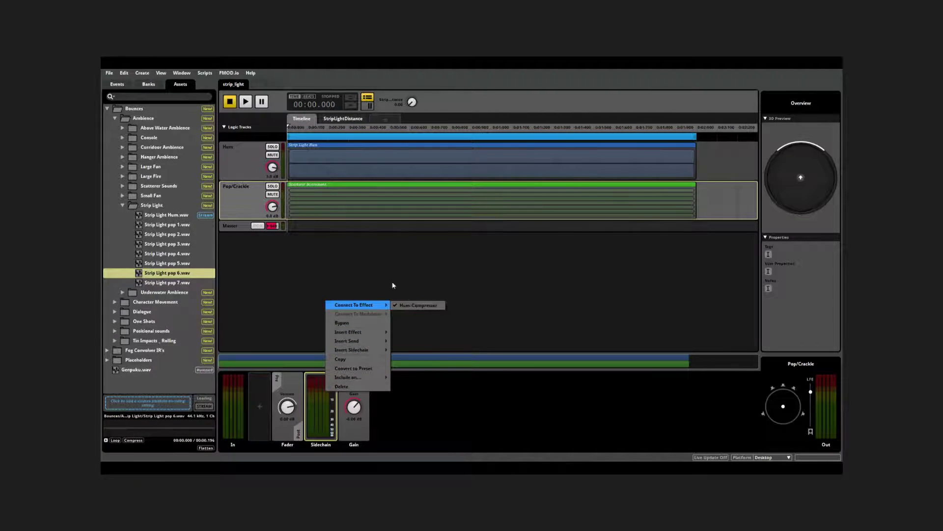
pyautogui.click(242, 161)
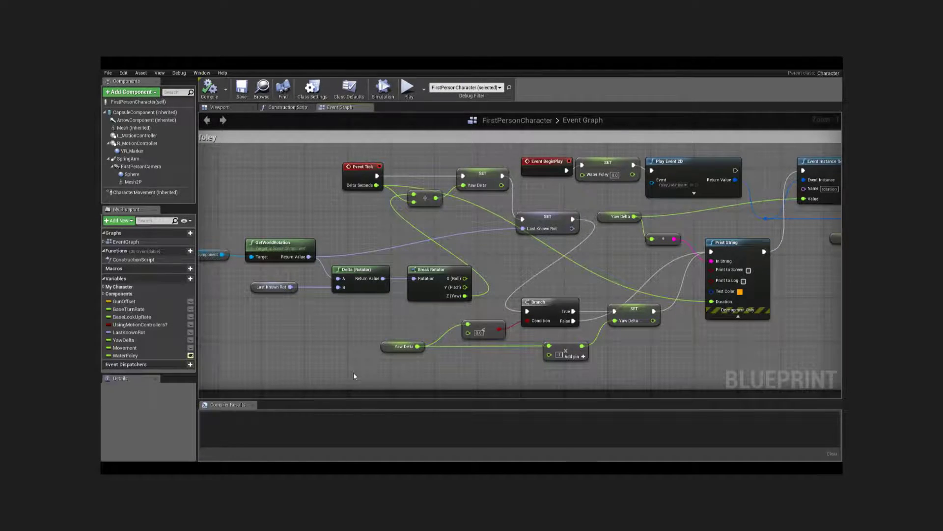
# Step: Inspect the SET Yaw Delta, SET Last Known Rot and rotation Set Parameter nodes
pyautogui.moveTo(354, 376); pyautogui.dragTo(399, 379, button='right')
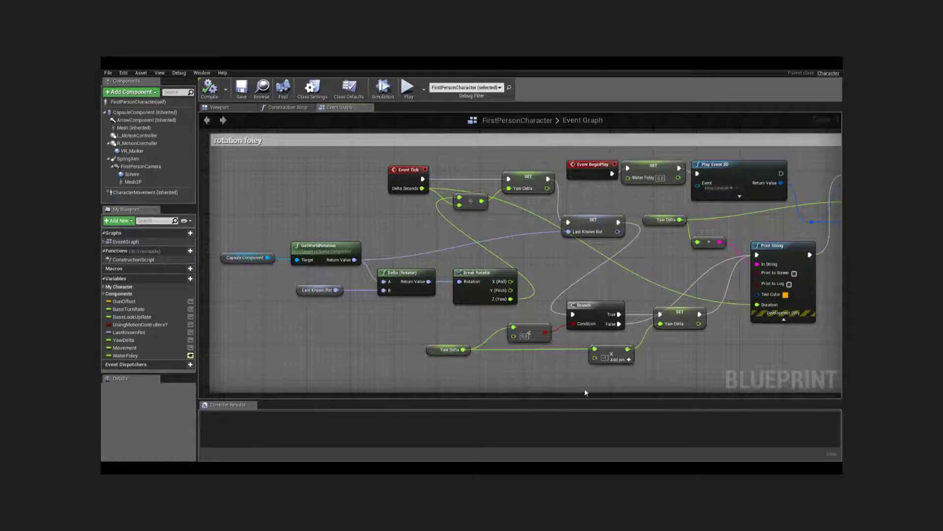
pyautogui.moveTo(794, 361)
pyautogui.mouseDown(button='right')
pyautogui.moveTo(563, 362)
pyautogui.moveTo(778, 361)
pyautogui.mouseUp(button='right')
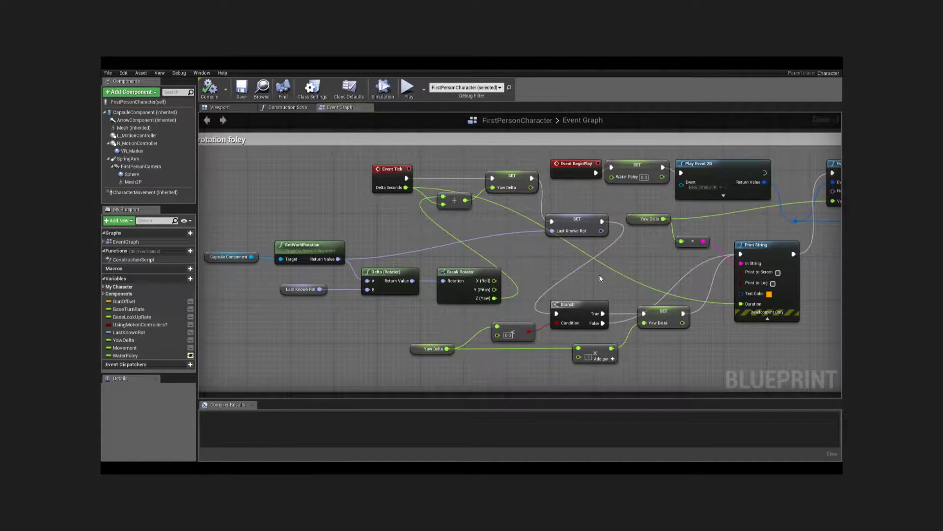
pyautogui.click(522, 183)
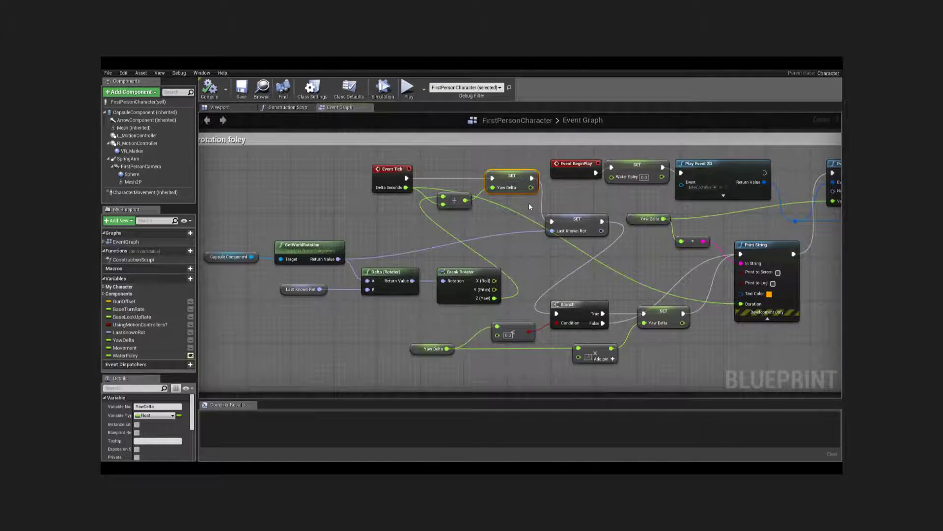
pyautogui.click(589, 221)
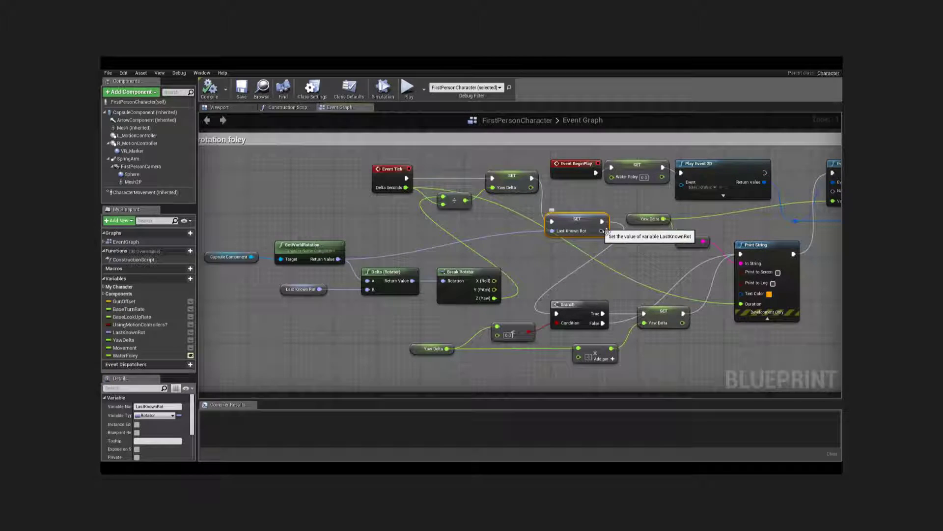
pyautogui.click(647, 261)
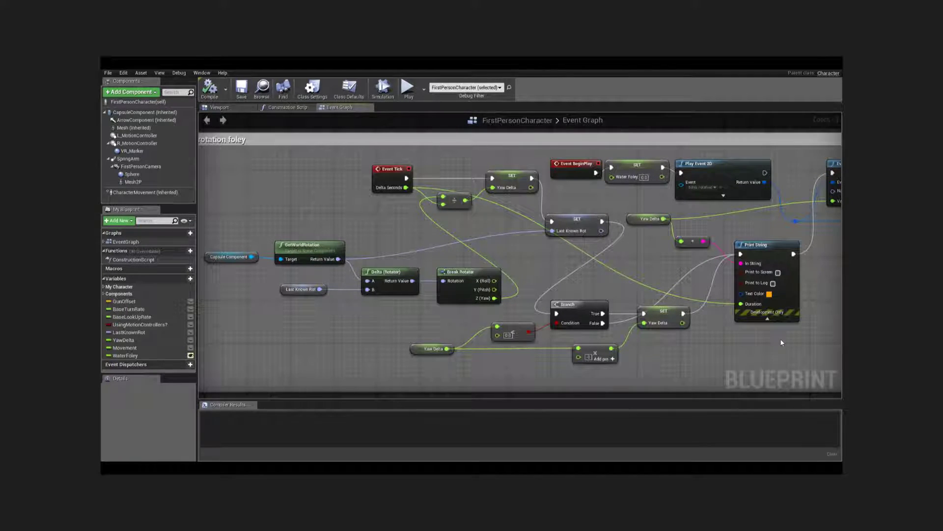
pyautogui.moveTo(781, 343); pyautogui.dragTo(545, 342, button='right')
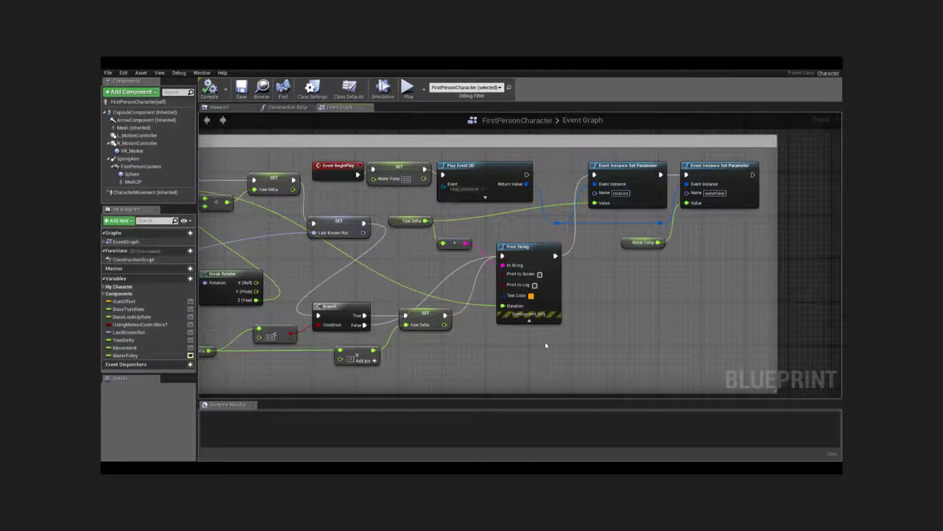
pyautogui.click(652, 192)
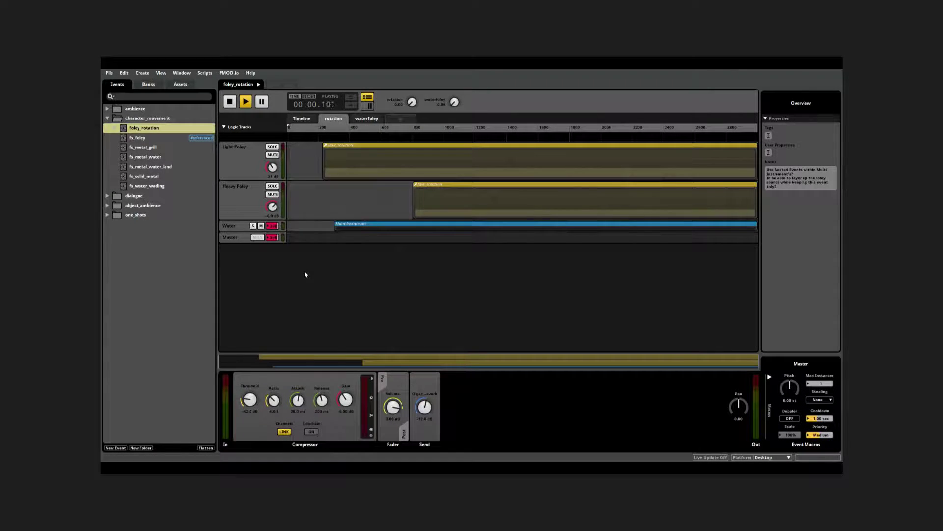
# Step: Check the Heavy Foley and Light Foley tracks, then raise the rotation parameter to about 940
pyautogui.click(248, 208)
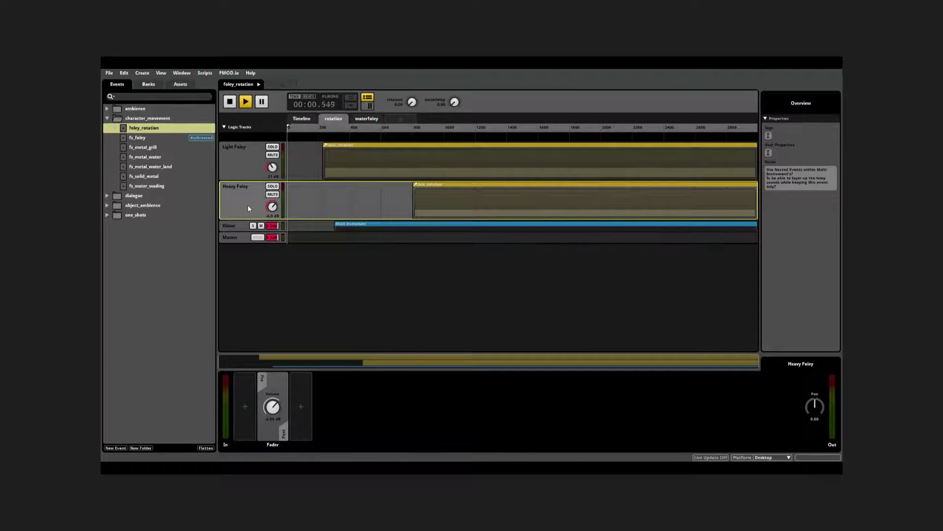
pyautogui.click(244, 172)
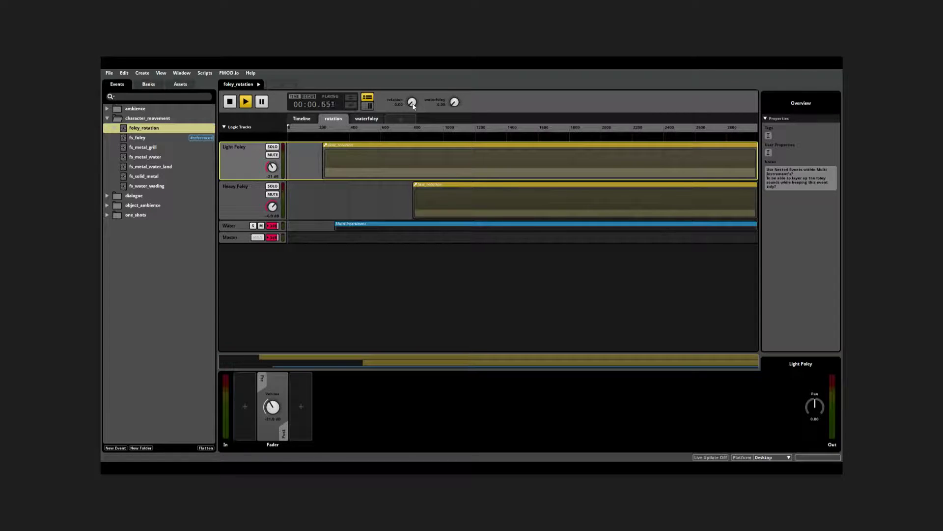
pyautogui.moveTo(413, 103); pyautogui.dragTo(412, 83)
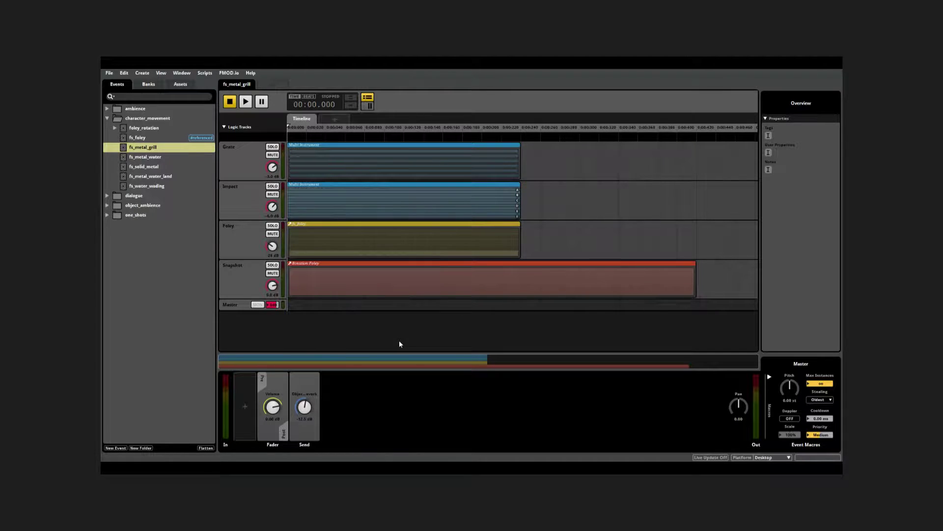
# Step: Inspect fs_metal_grill's Rotation Foley snapshot instrument, then open the fs_metal_water and fs_solid_metal events
pyautogui.click(351, 289)
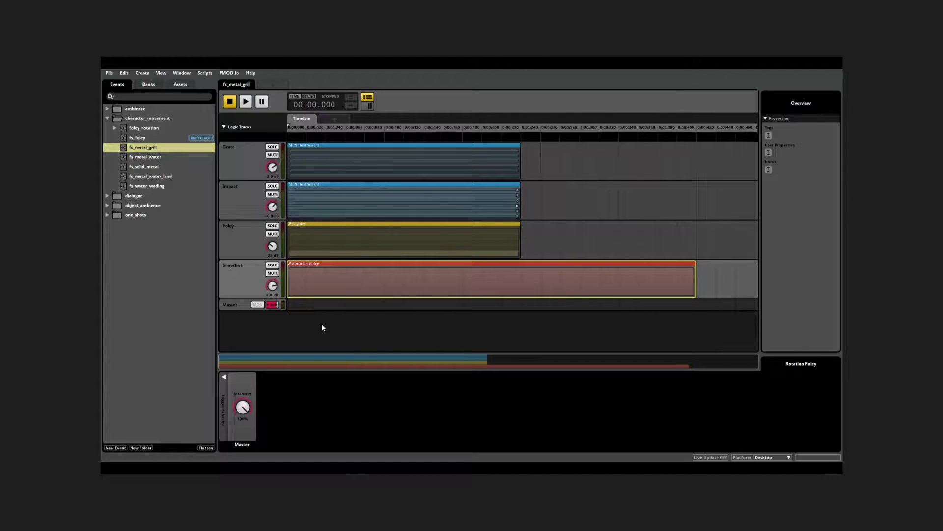
pyautogui.click(150, 158)
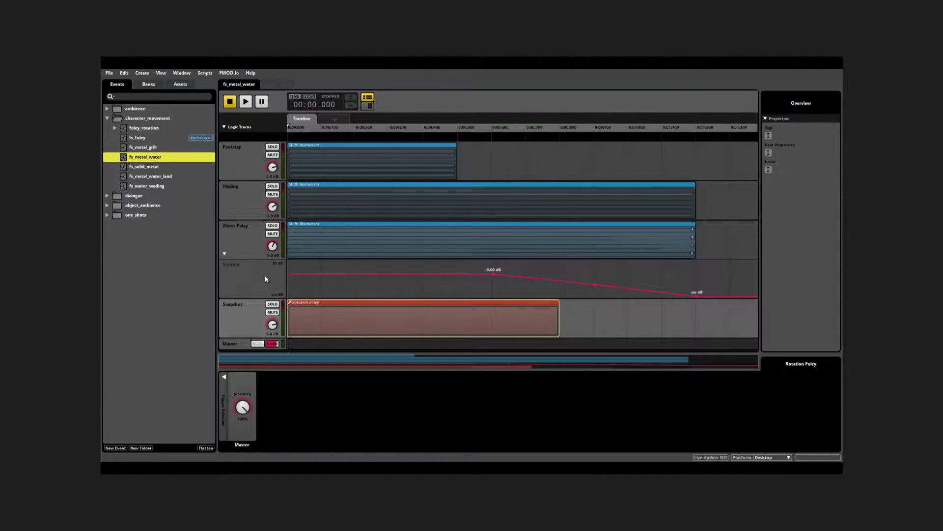
pyautogui.click(147, 167)
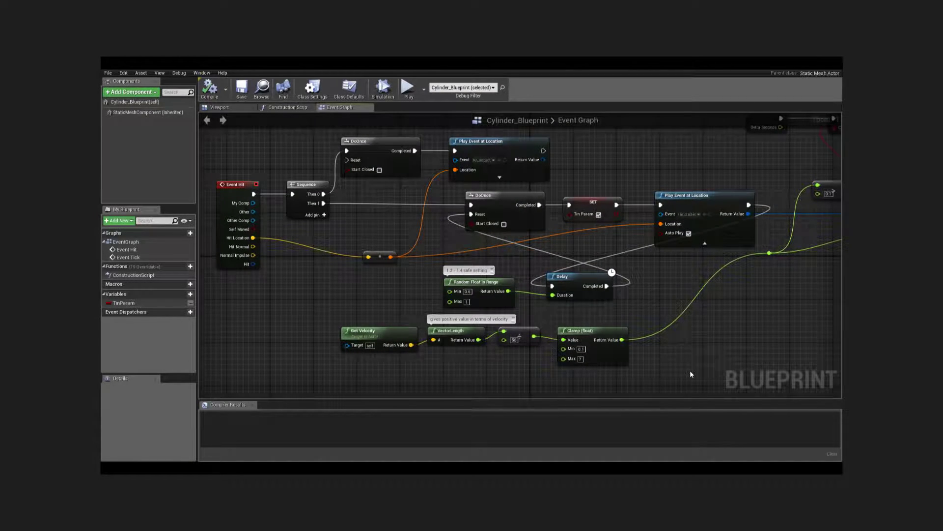
pyautogui.click(391, 339)
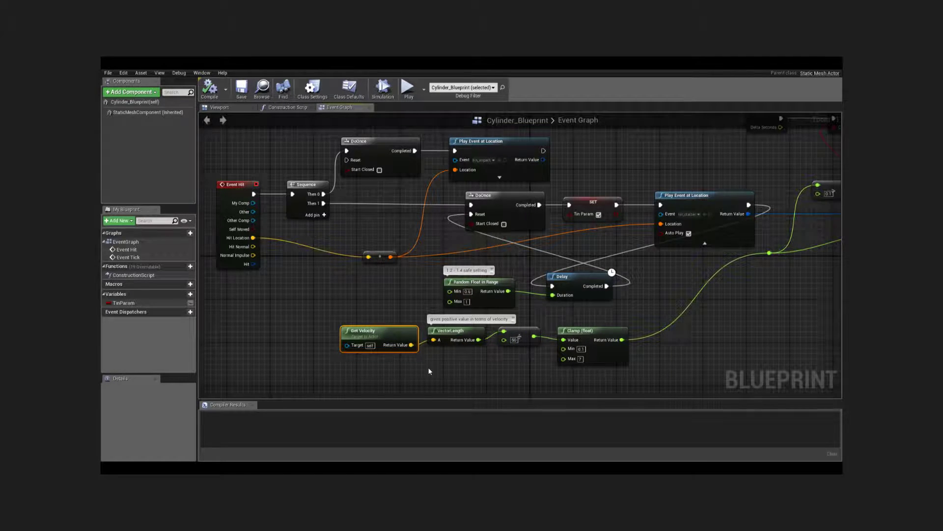
pyautogui.click(524, 343)
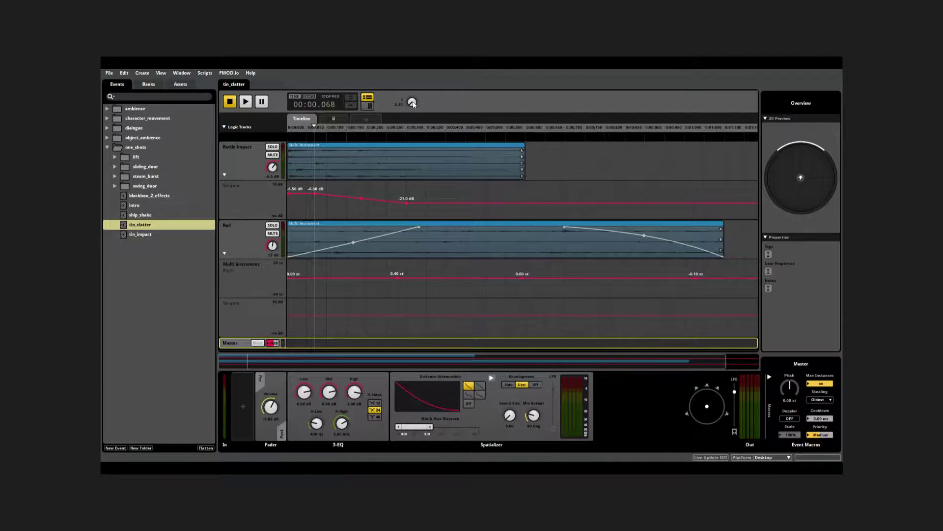
# Step: Review tin_clatter's Rattle Impact playlist and the Roll instrument's Tin roll playlist, then view its parameter sheet
pyautogui.click(346, 160)
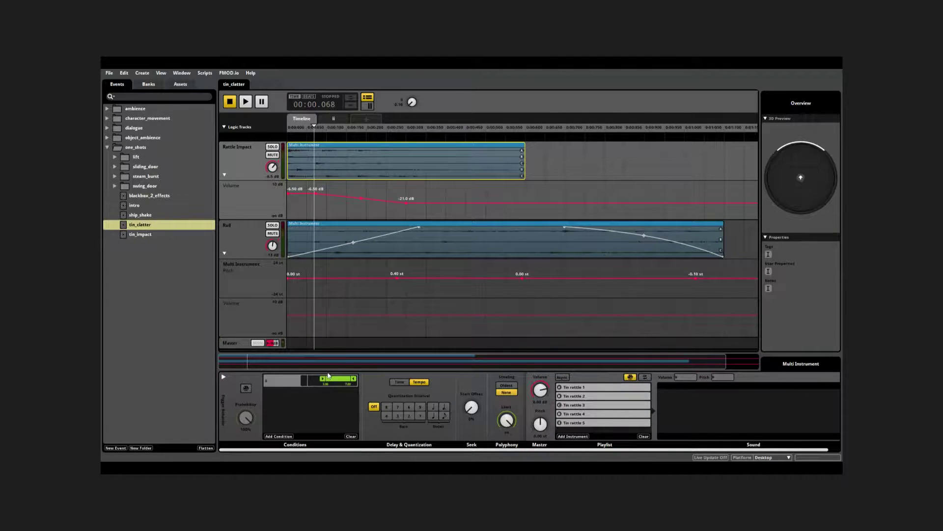
pyautogui.click(410, 245)
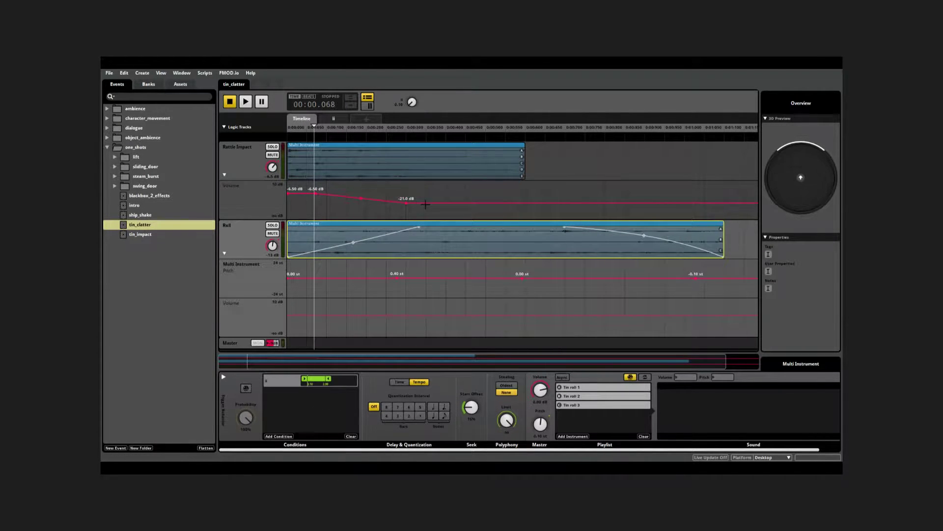
pyautogui.click(334, 119)
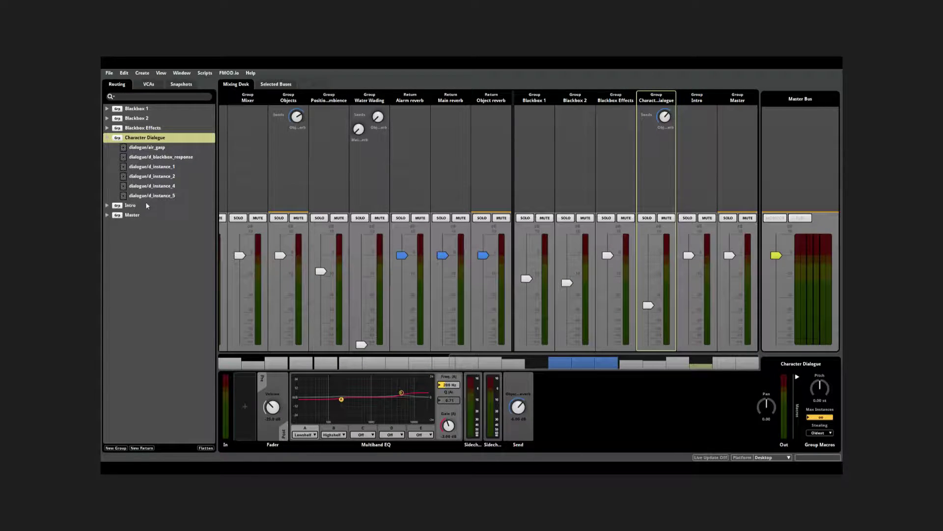
# Step: Inspect Character Dialogue's second sidechain, Master's compressor, then Character Dialogue's send effect in the mixer
pyautogui.click(492, 388)
pyautogui.click(157, 216)
pyautogui.click(418, 429)
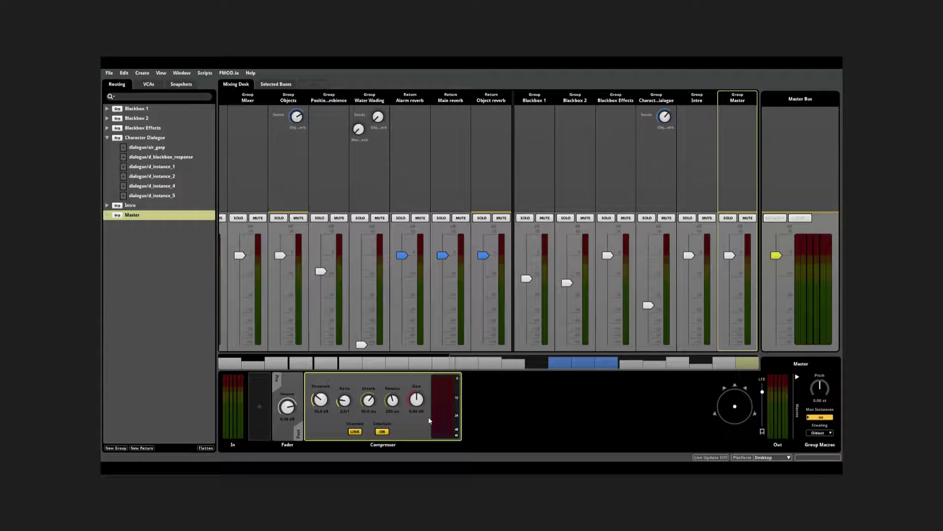
pyautogui.click(158, 138)
pyautogui.click(528, 387)
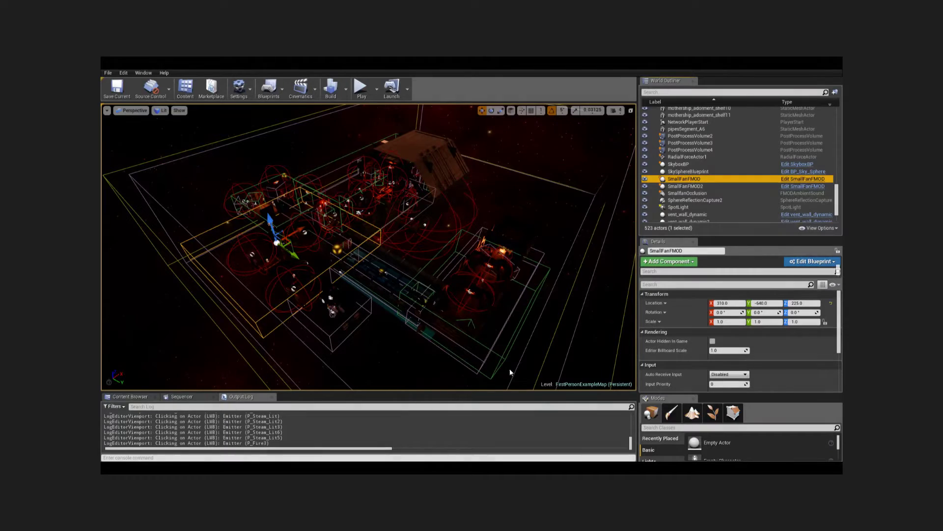
# Step: Select SmallFanFMOD, SmallFanFMOD2, HangerTriggerBox and LargeFireTrigger in the World Outliner to review them
pyautogui.click(716, 182)
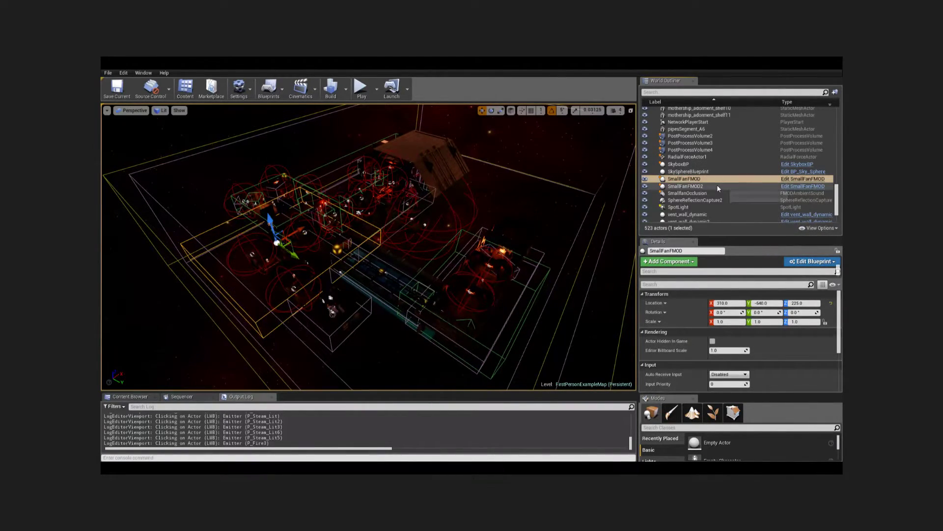
pyautogui.click(718, 186)
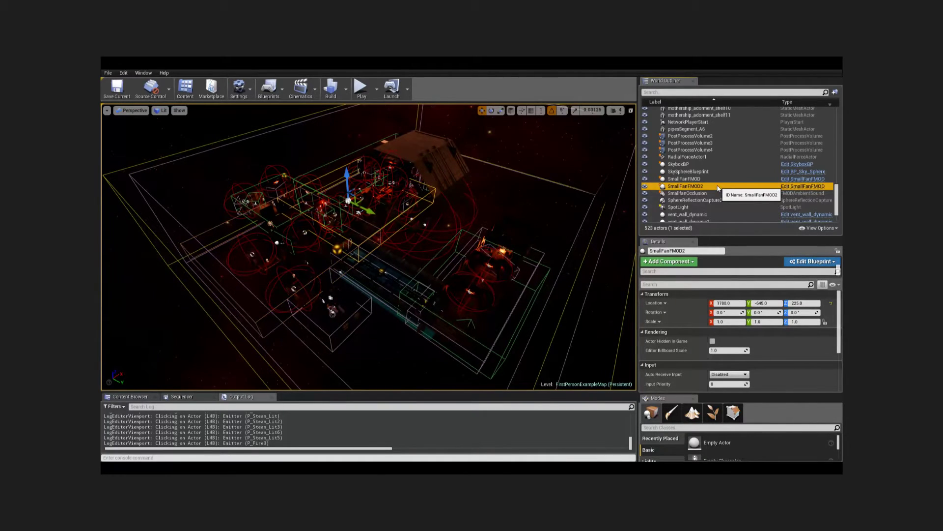
pyautogui.scroll(10, 718, 188)
pyautogui.scroll(3, 721, 190)
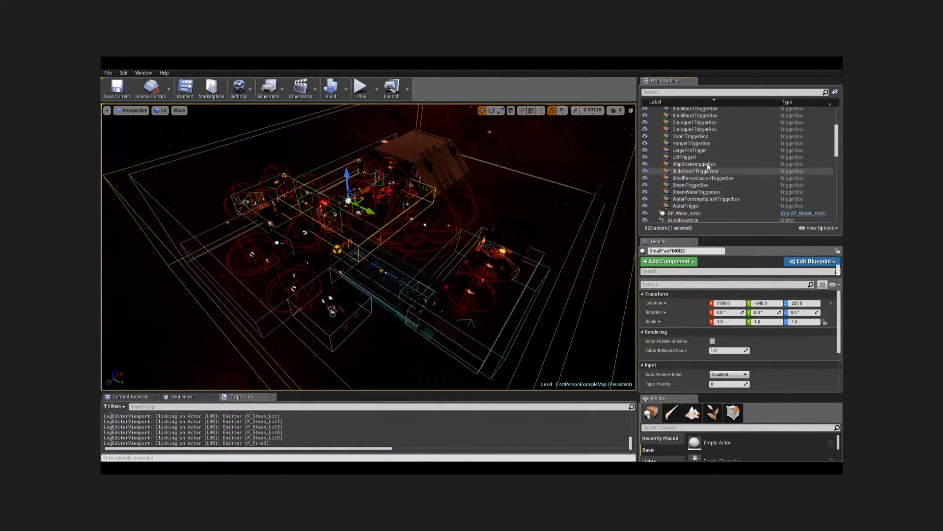
pyautogui.click(709, 143)
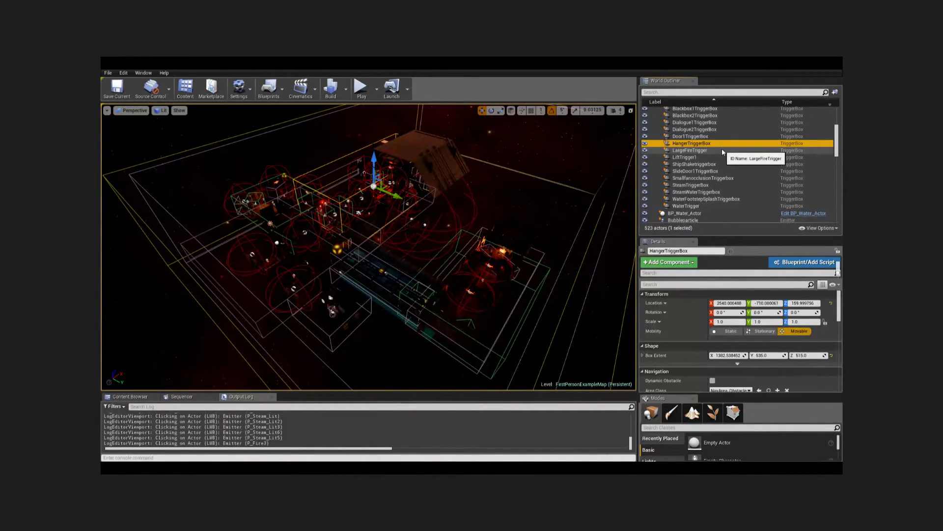
pyautogui.click(723, 151)
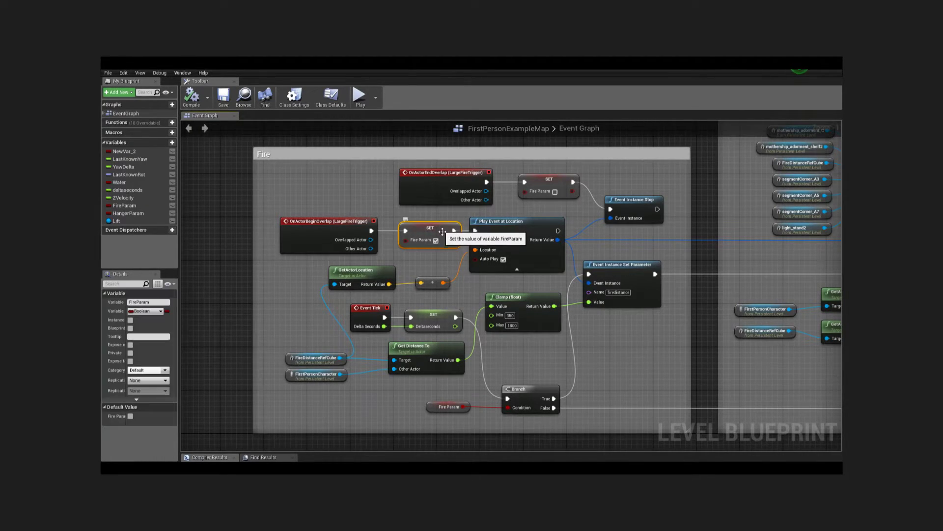
pyautogui.click(549, 182)
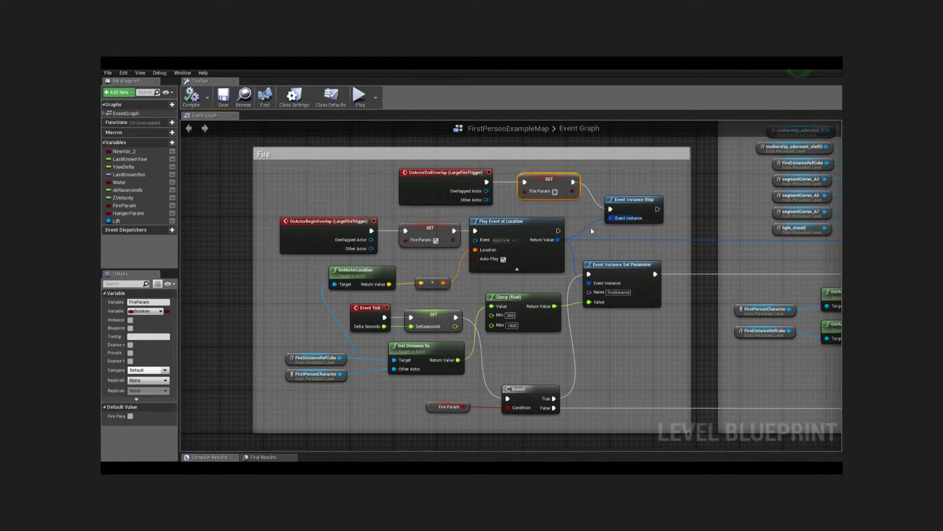
pyautogui.click(538, 390)
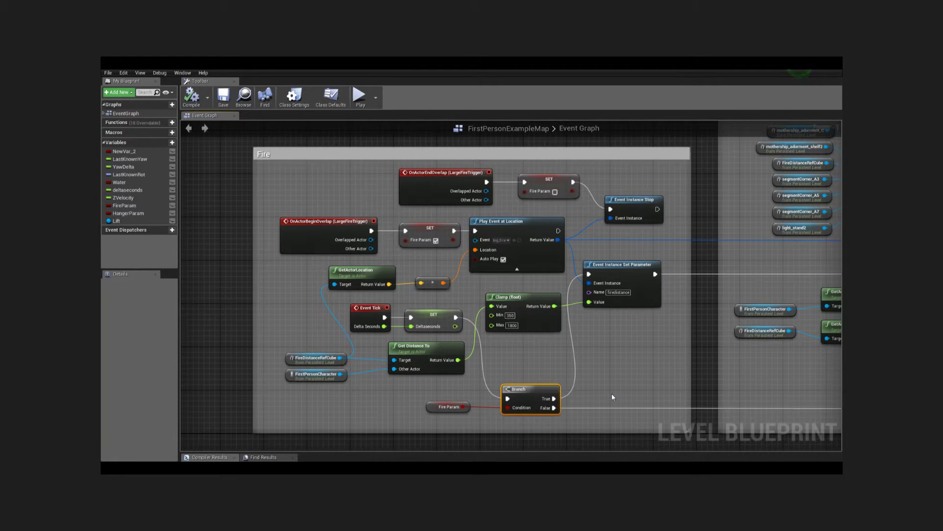
pyautogui.click(646, 301)
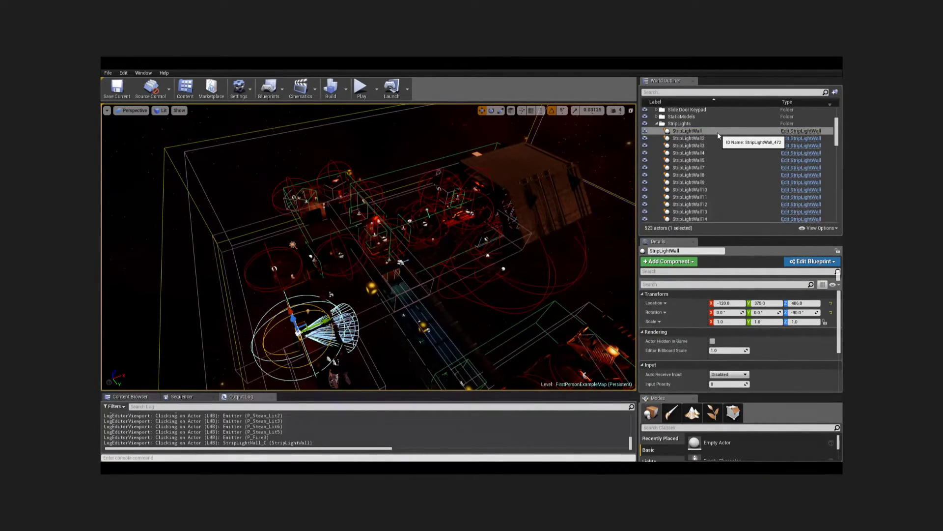
# Step: Select StripLightWall through StripLightWall14 in the World Outliner, finishing back on StripLightWall
pyautogui.click(719, 132)
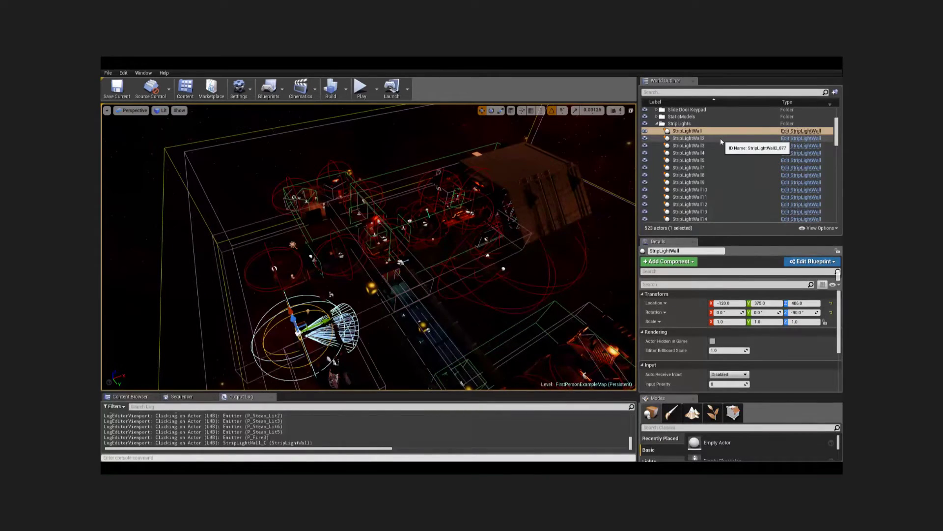
pyautogui.click(721, 140)
pyautogui.click(720, 146)
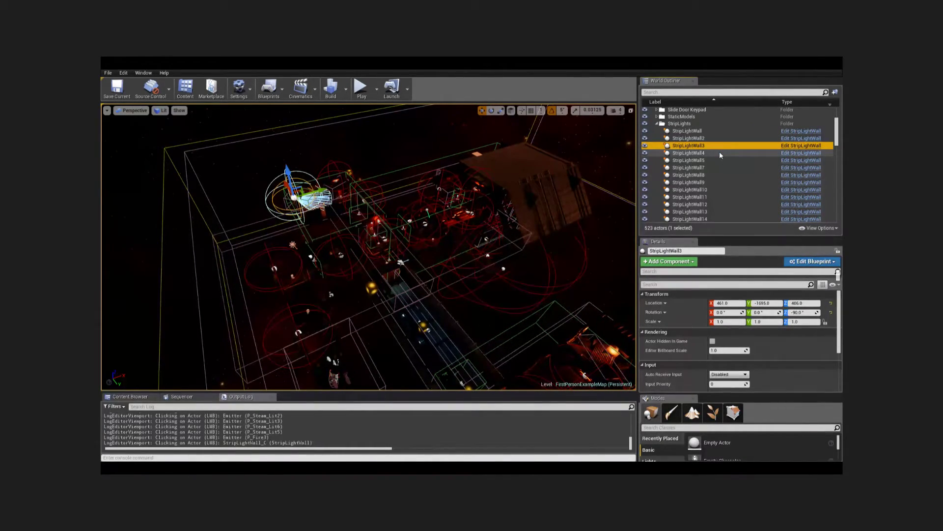
pyautogui.click(720, 153)
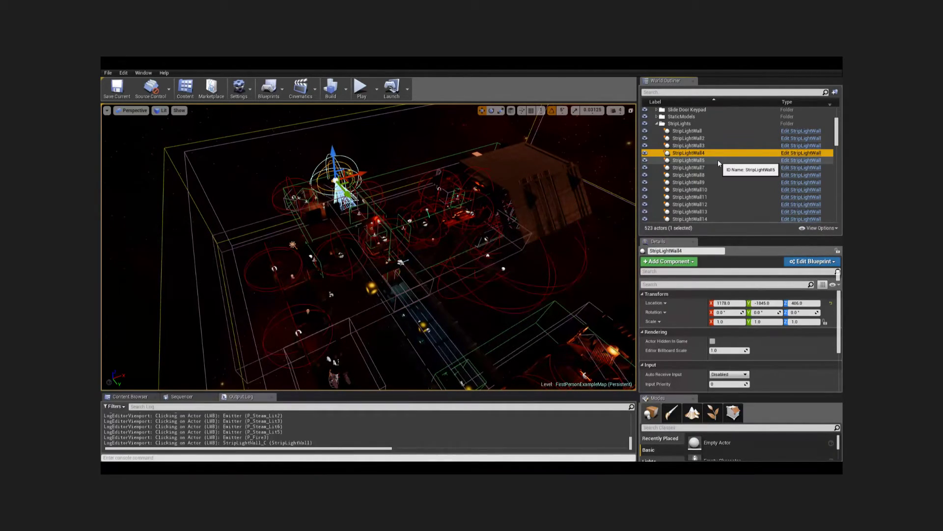
pyautogui.click(717, 160)
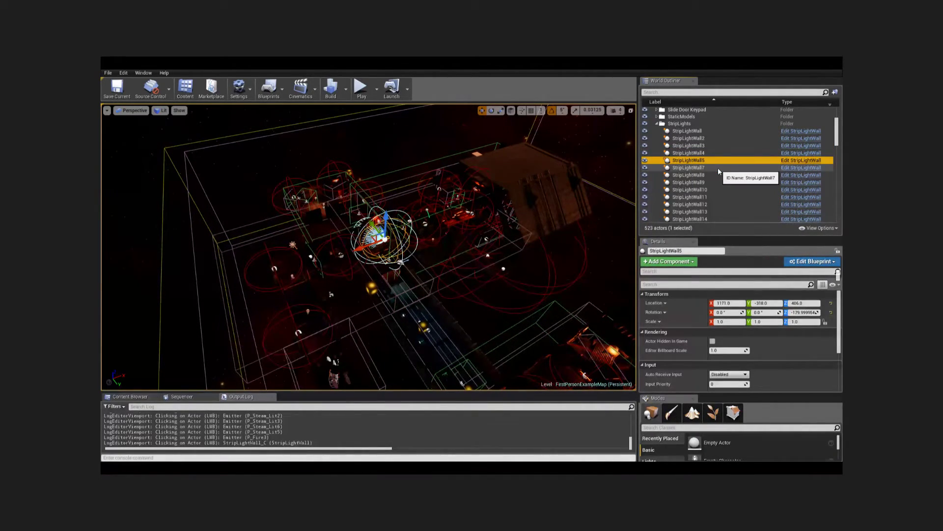
pyautogui.click(718, 167)
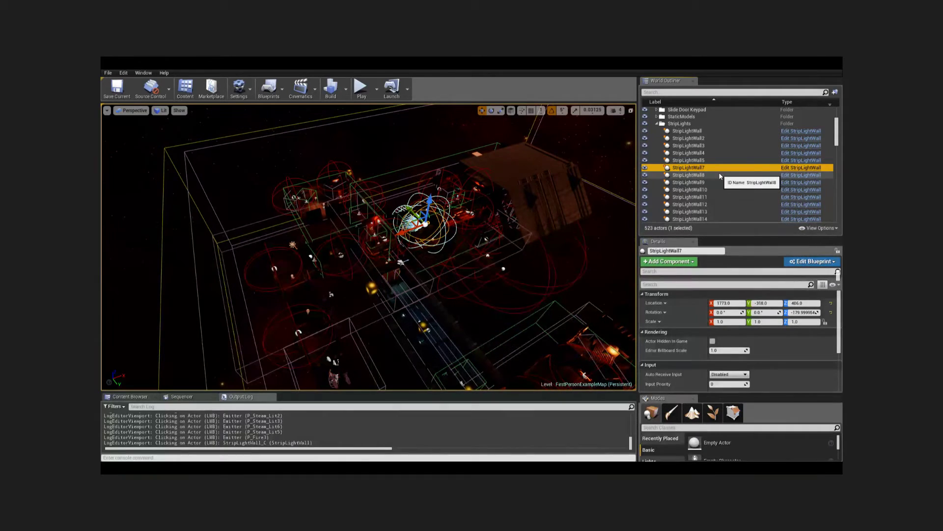
pyautogui.click(719, 175)
pyautogui.click(721, 183)
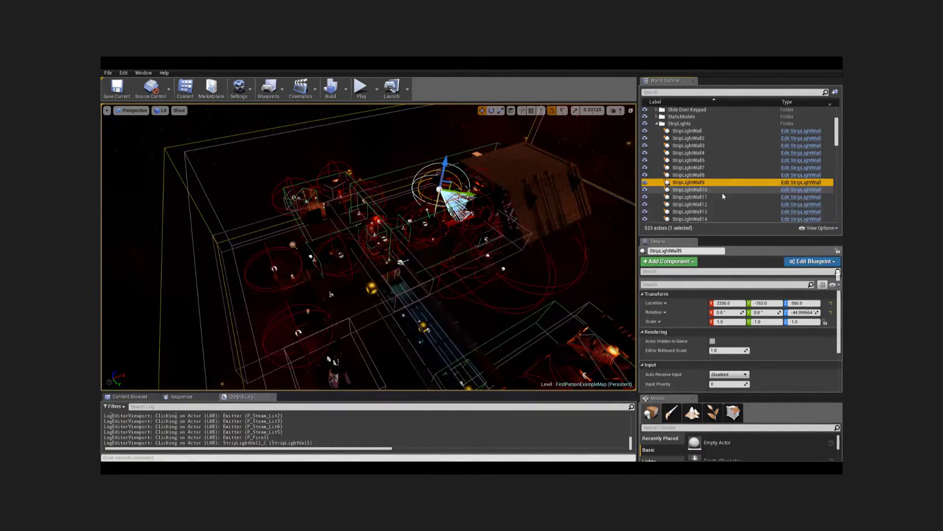
pyautogui.click(722, 192)
pyautogui.click(723, 198)
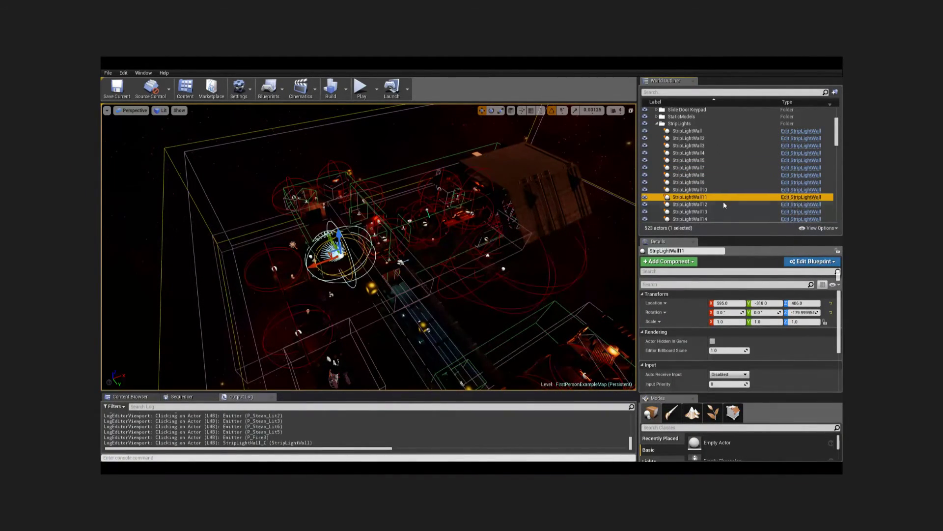
pyautogui.click(723, 203)
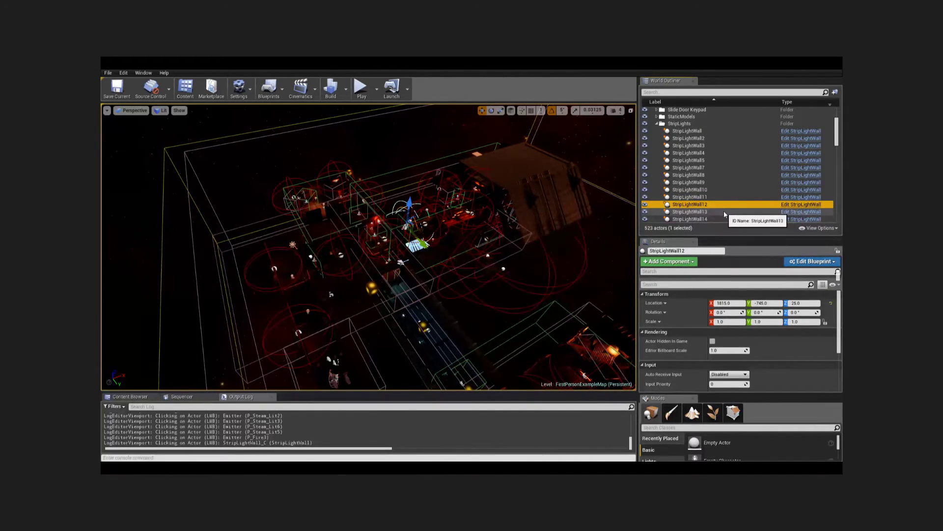
pyautogui.click(724, 211)
pyautogui.click(726, 219)
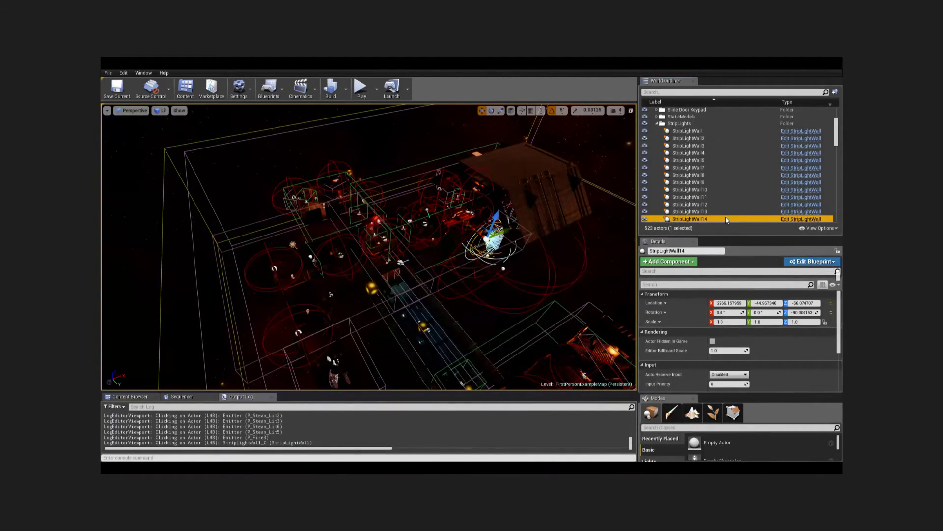
pyautogui.click(724, 131)
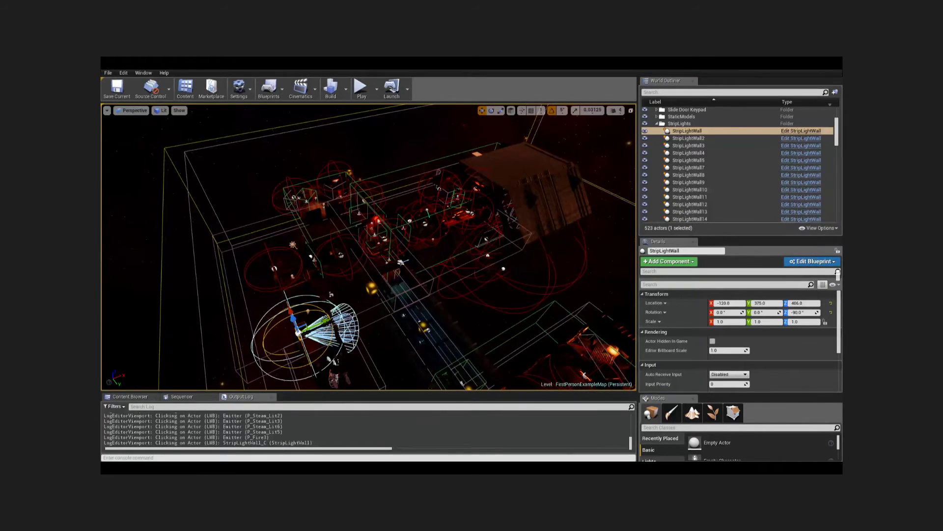